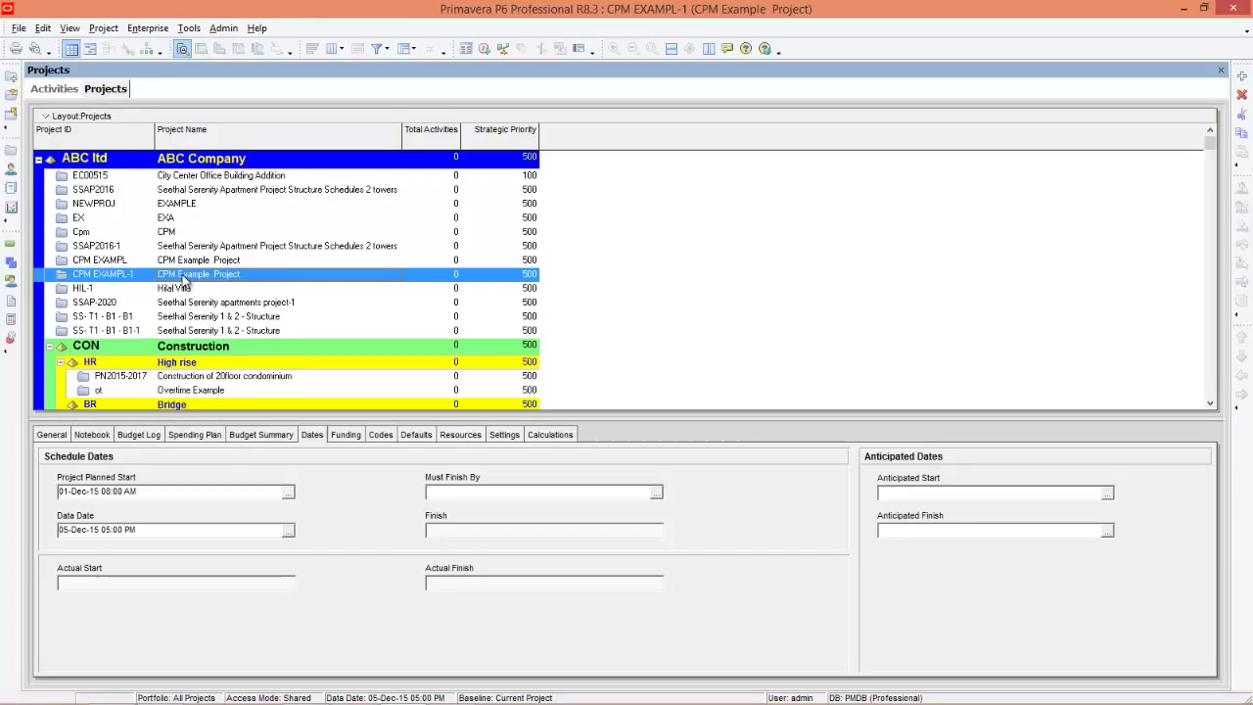
Open the CPM Example Project and add activity A with a 10-day original duration
right_click(184, 281)
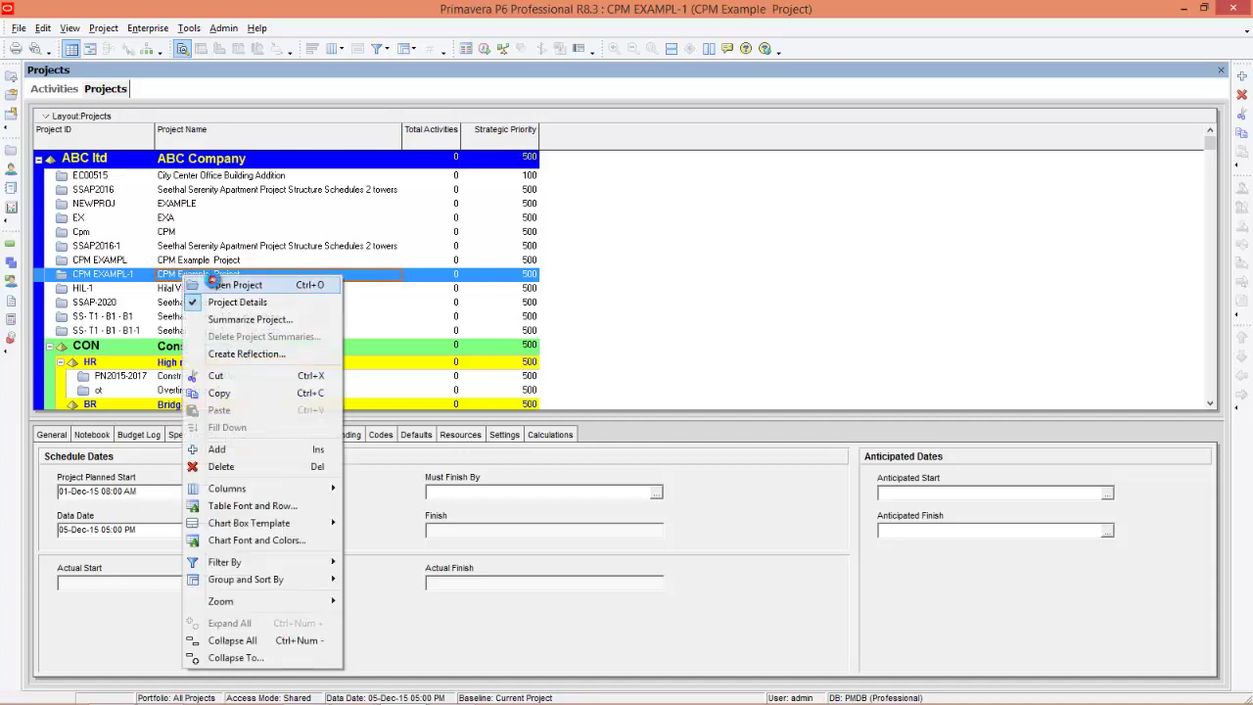
click(213, 281)
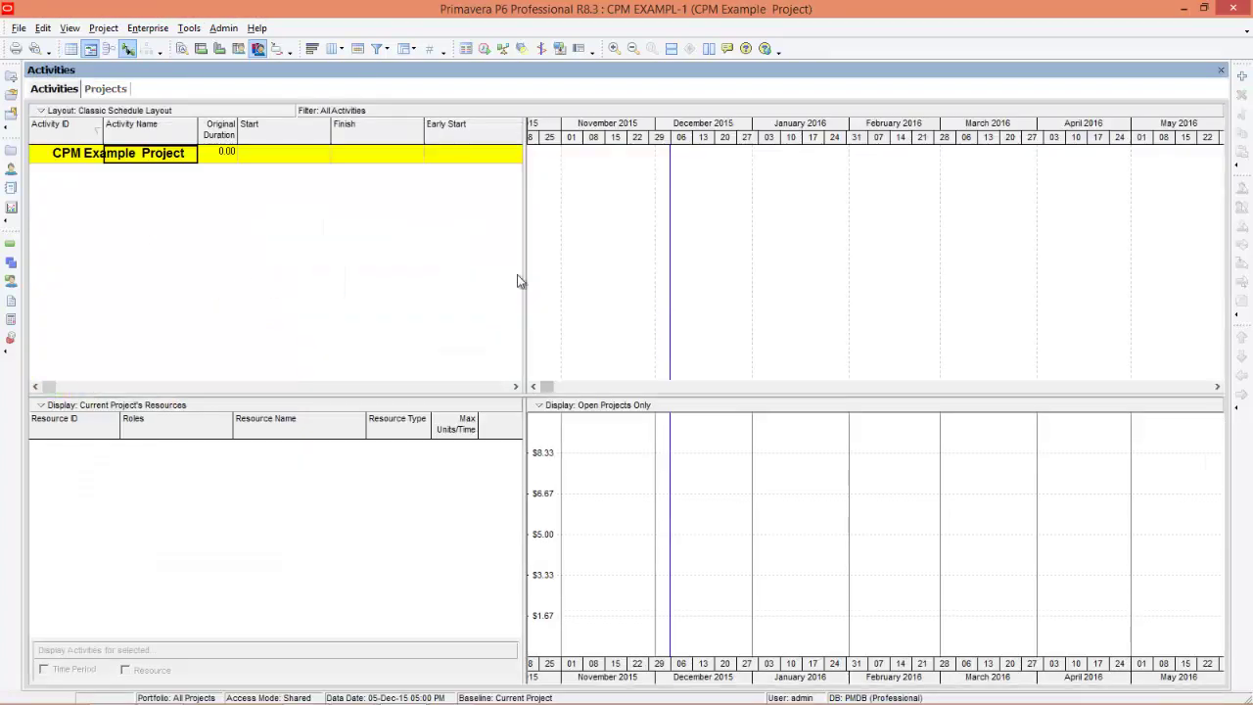
click(1241, 77)
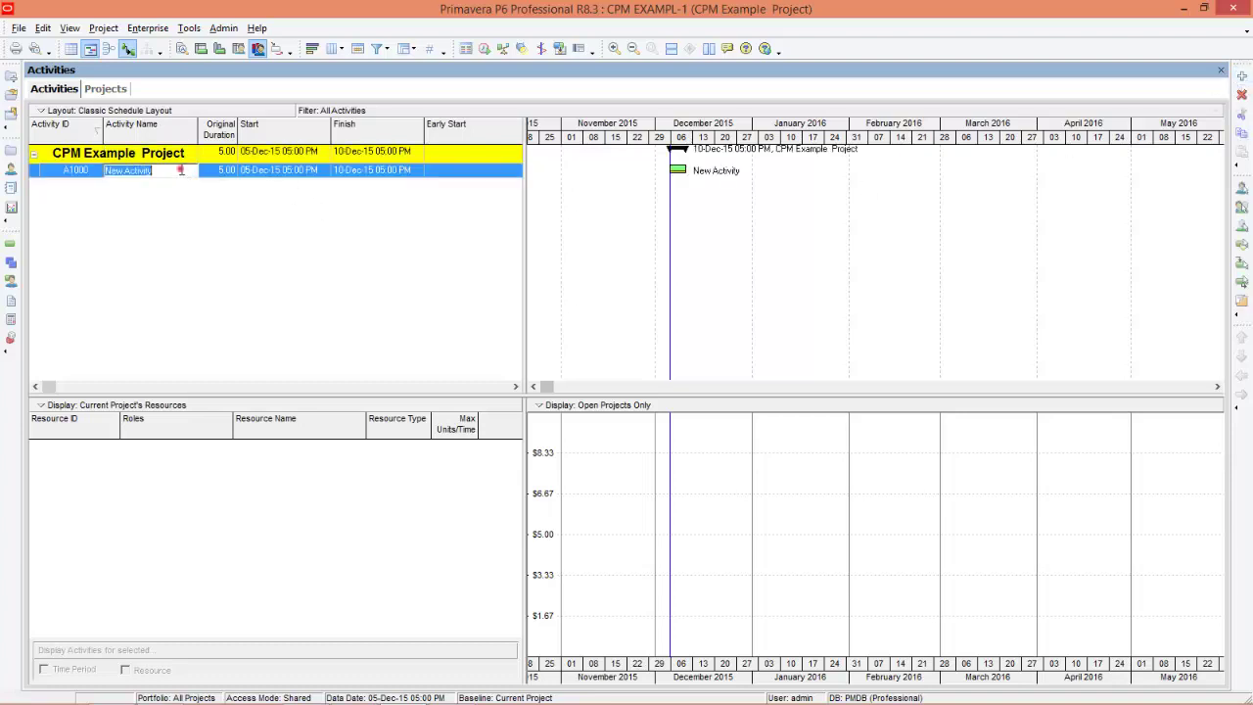
text(A)
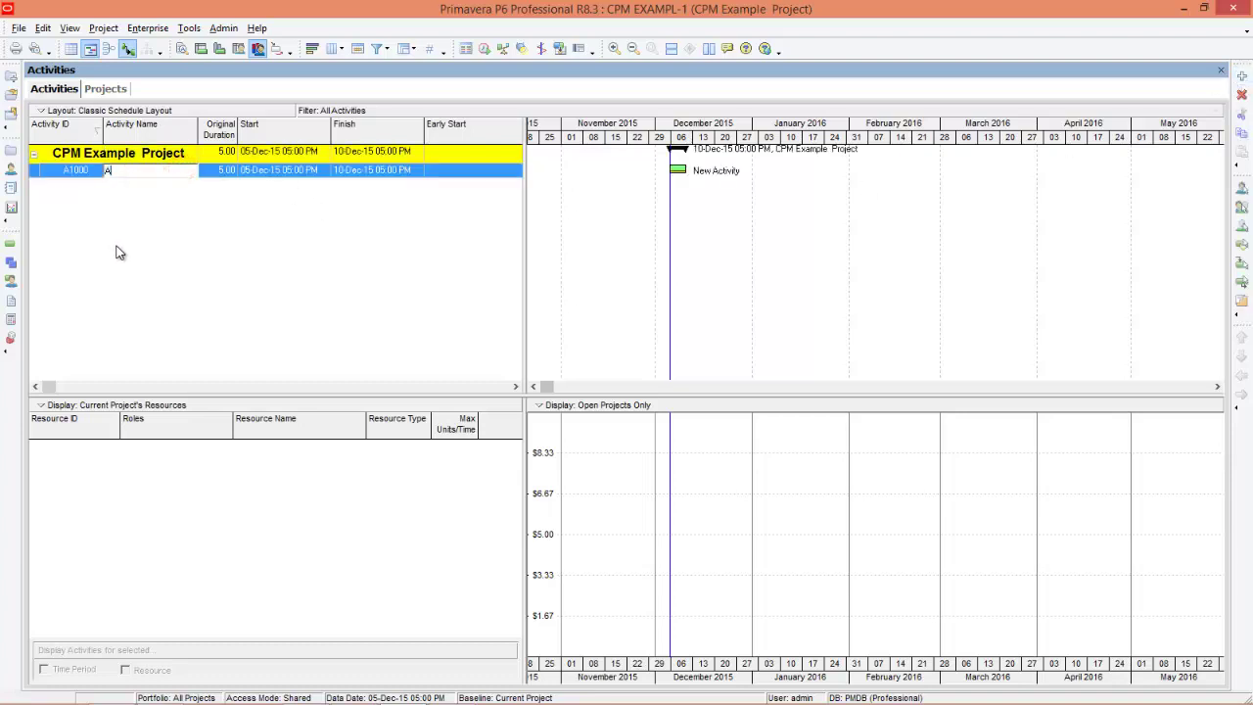
click(220, 168)
text(10)
click(287, 170)
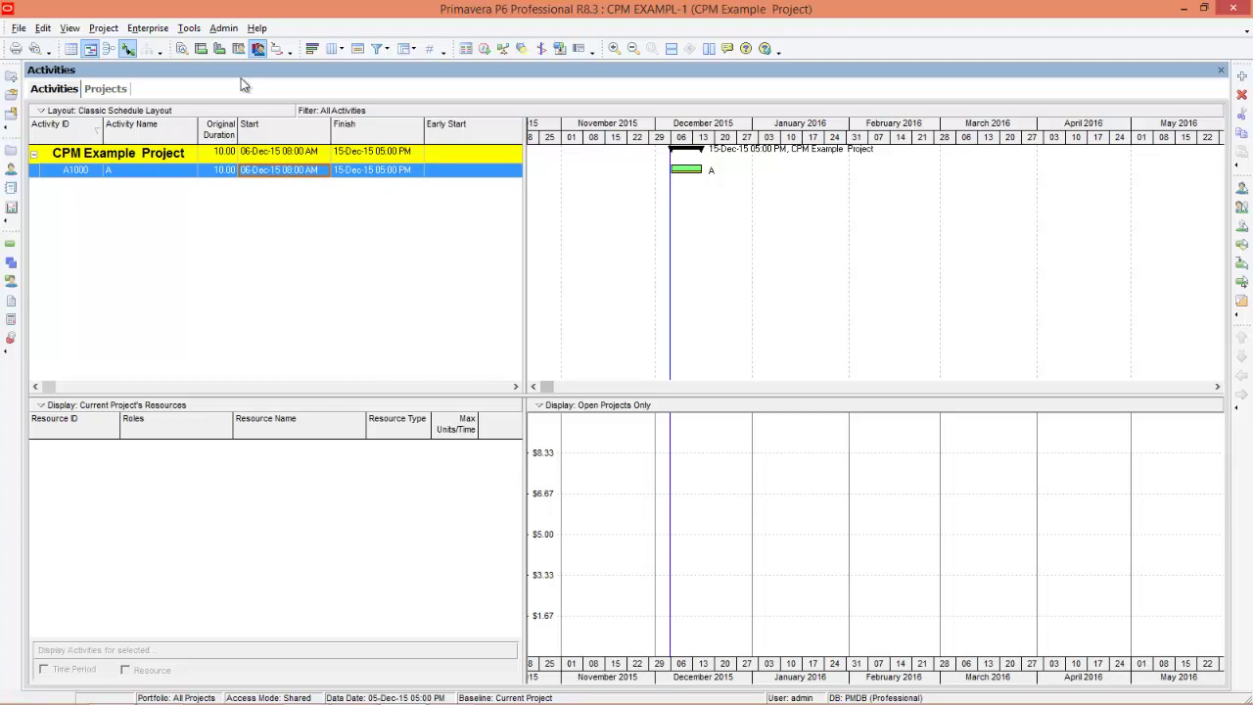
Assign resources R-16 Supervisor and R-46 Design Engineer to activity A from All Active Resources
click(184, 49)
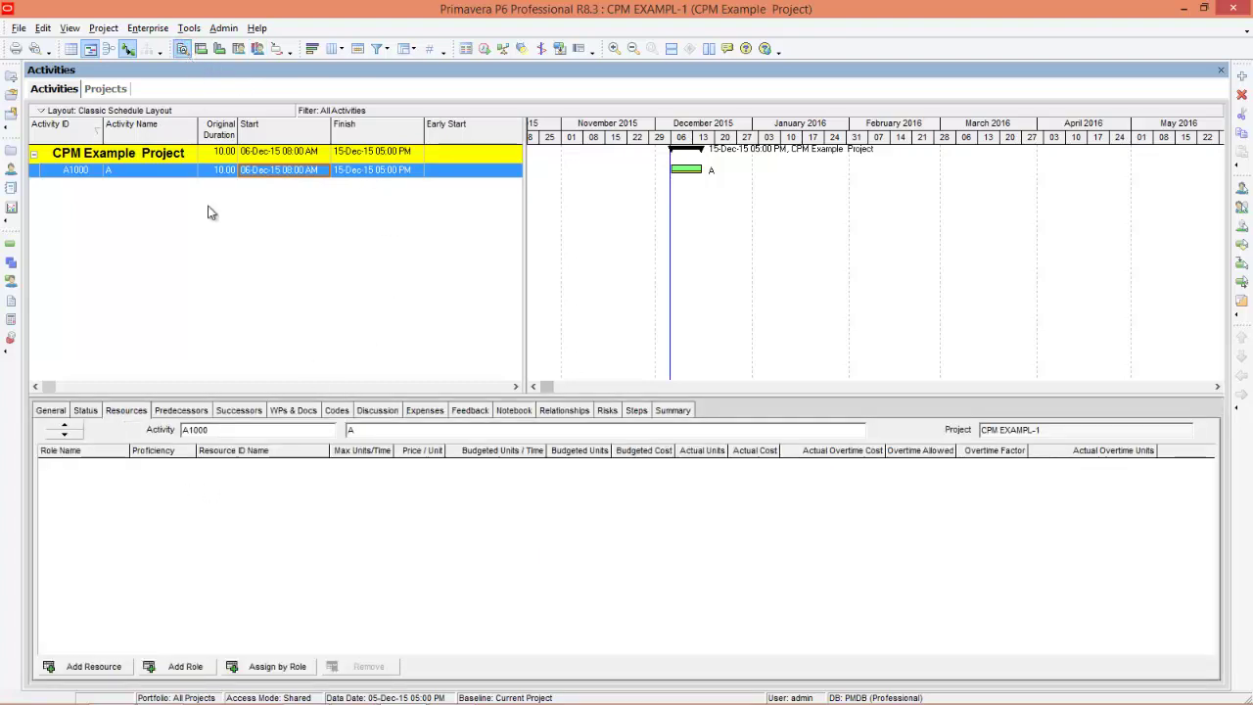
click(95, 668)
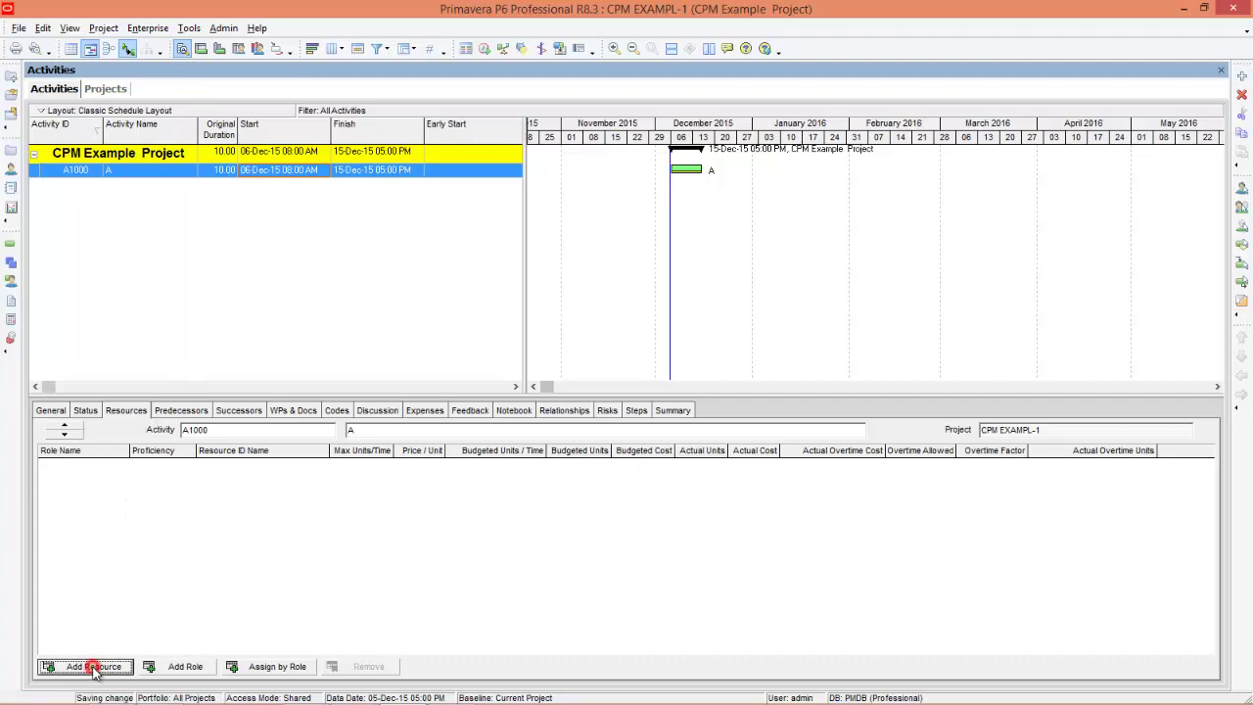
right_click(909, 406)
mouse_move(979, 476)
click(1083, 476)
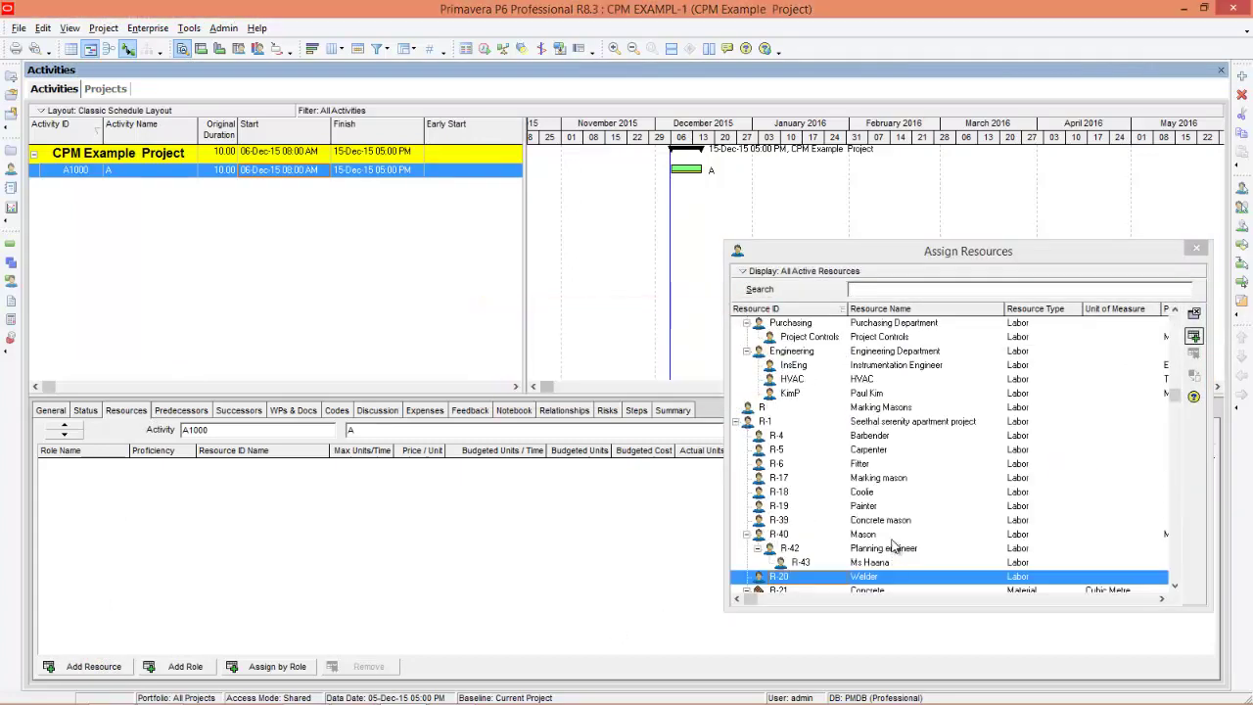
click(880, 457)
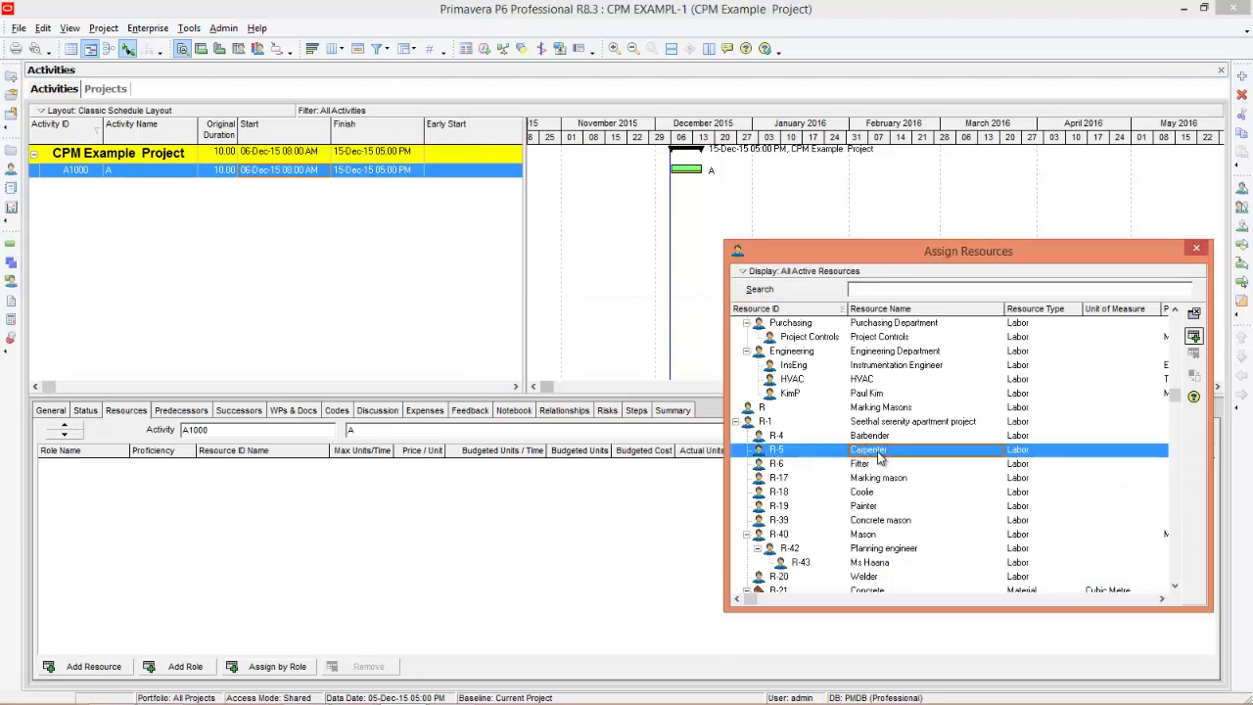
scroll(878, 457, down, 6)
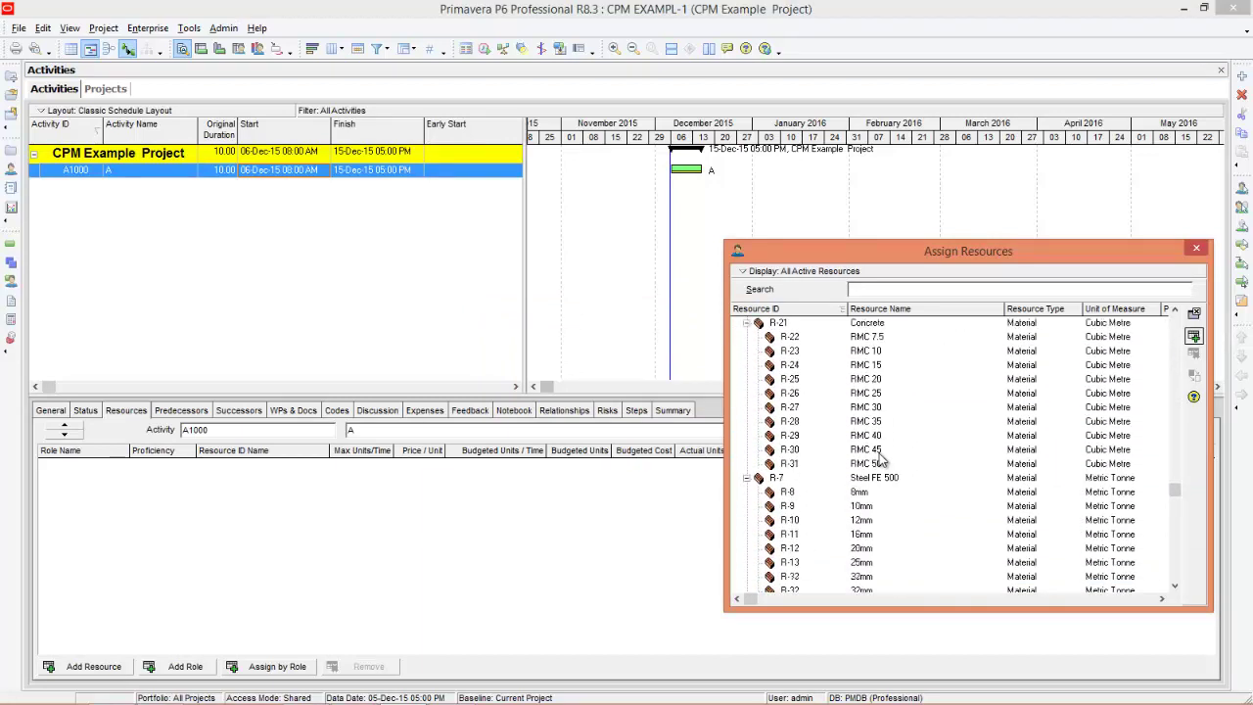
scroll(880, 458, down, 6)
double_click(879, 467)
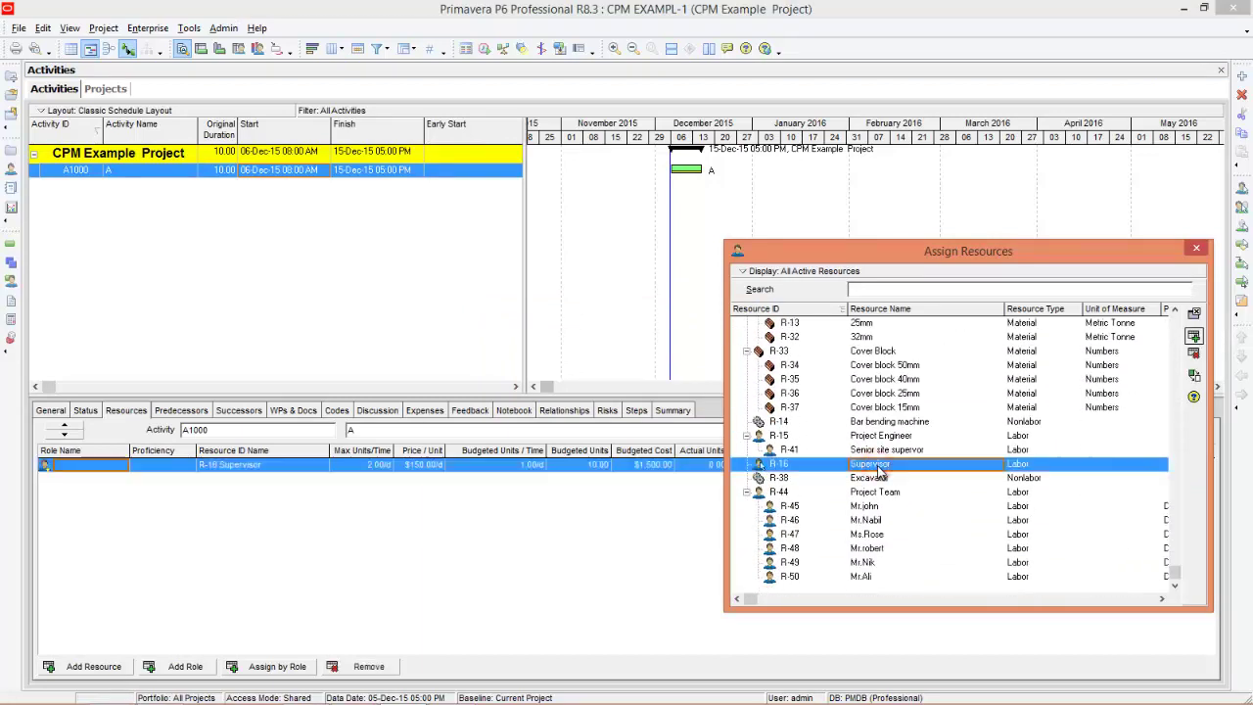
double_click(876, 521)
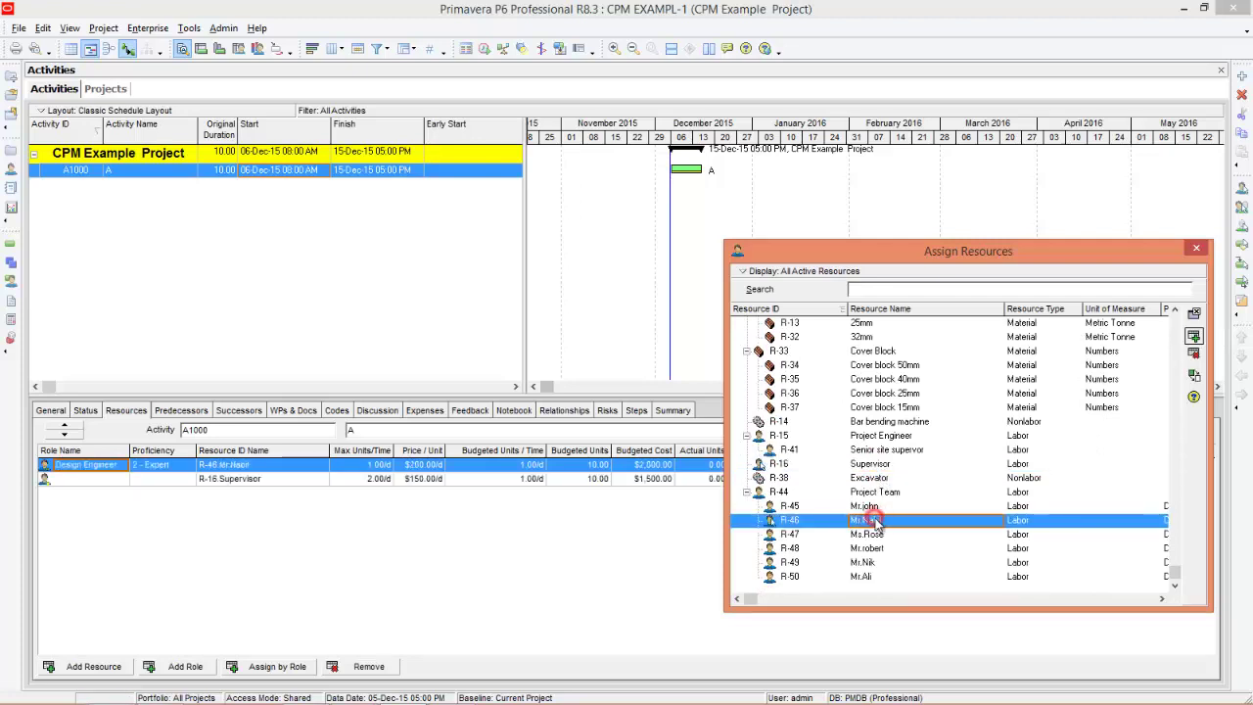
click(1196, 248)
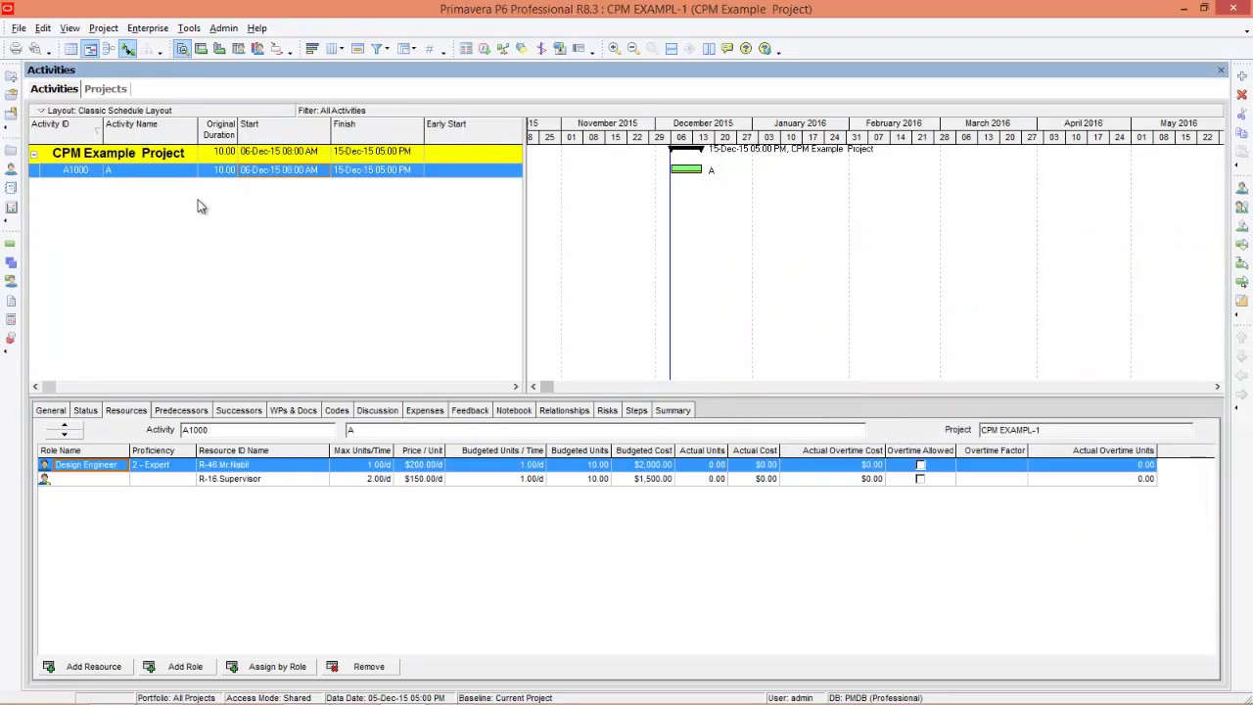
drag(524, 228, 791, 231)
Remove the Early/Late Start, Early/Late Finish and Total Float columns from the activity table
right_click(545, 228)
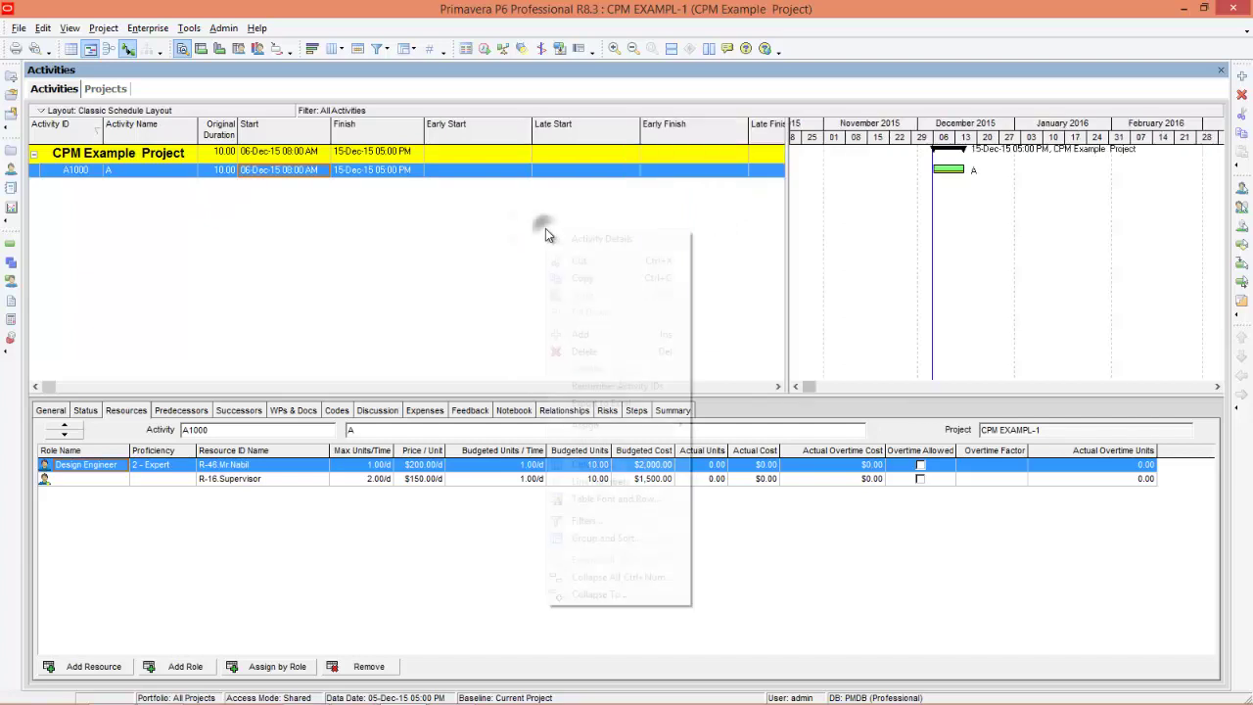
click(594, 464)
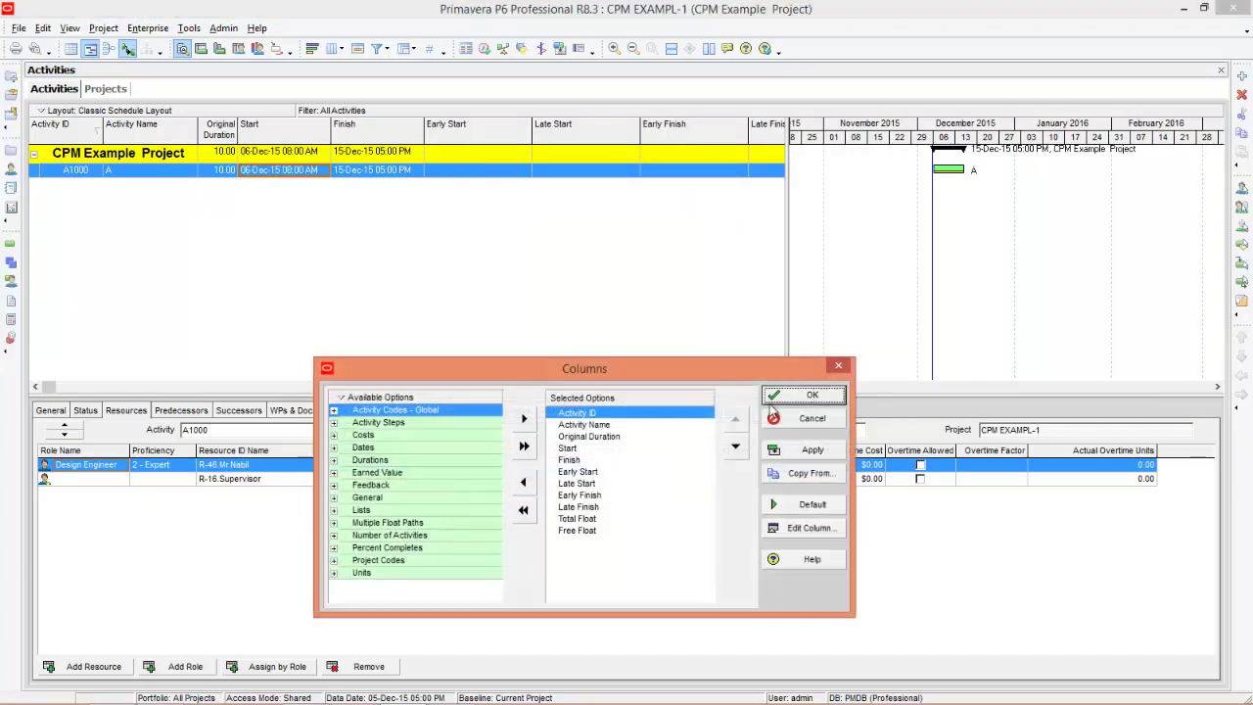
double_click(591, 476)
double_click(591, 476)
double_click(591, 475)
double_click(591, 476)
double_click(591, 476)
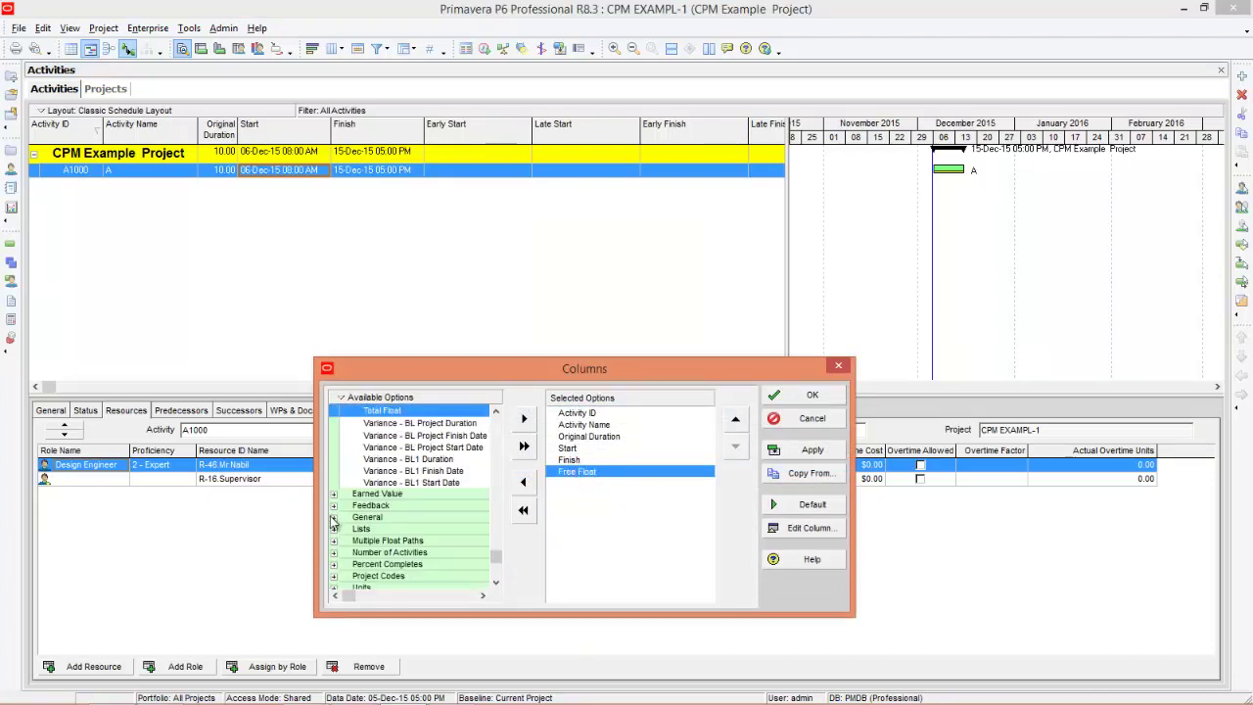
Add the Budgeted Total Cost column from the Costs group and apply the column set
scroll(496, 556, up, 4)
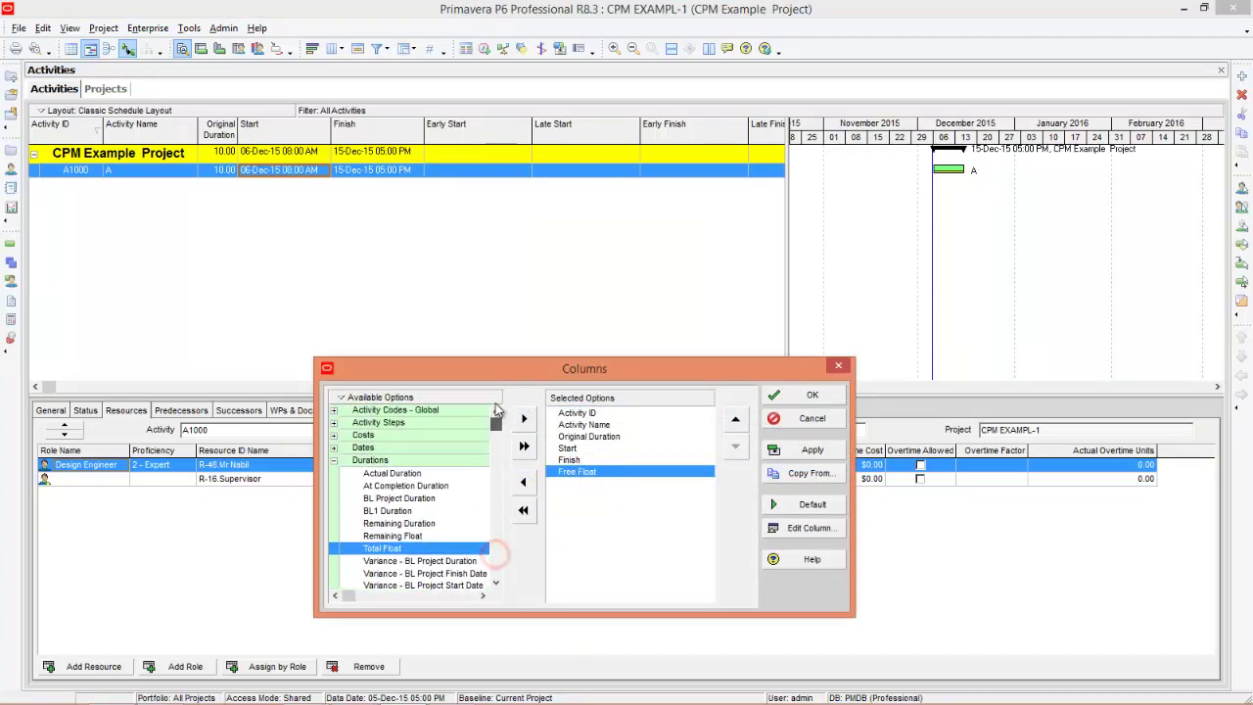
click(332, 437)
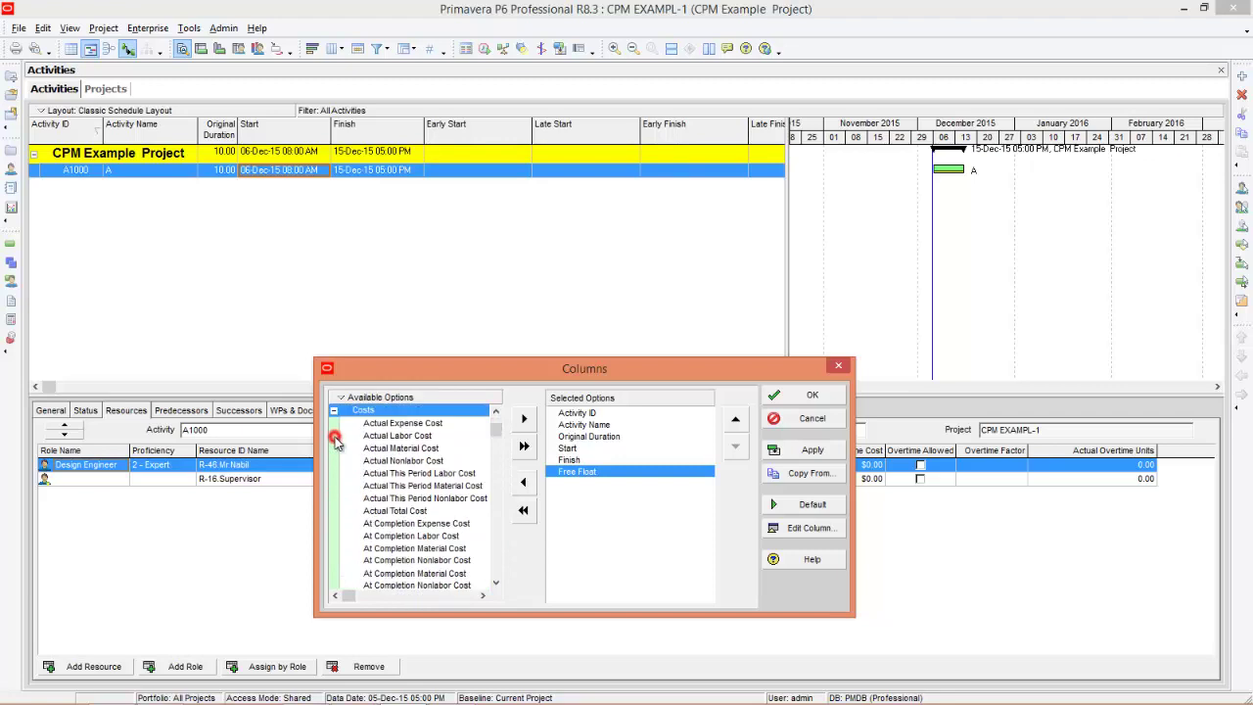
click(405, 516)
scroll(411, 551, down, 2)
scroll(411, 551, down, 3)
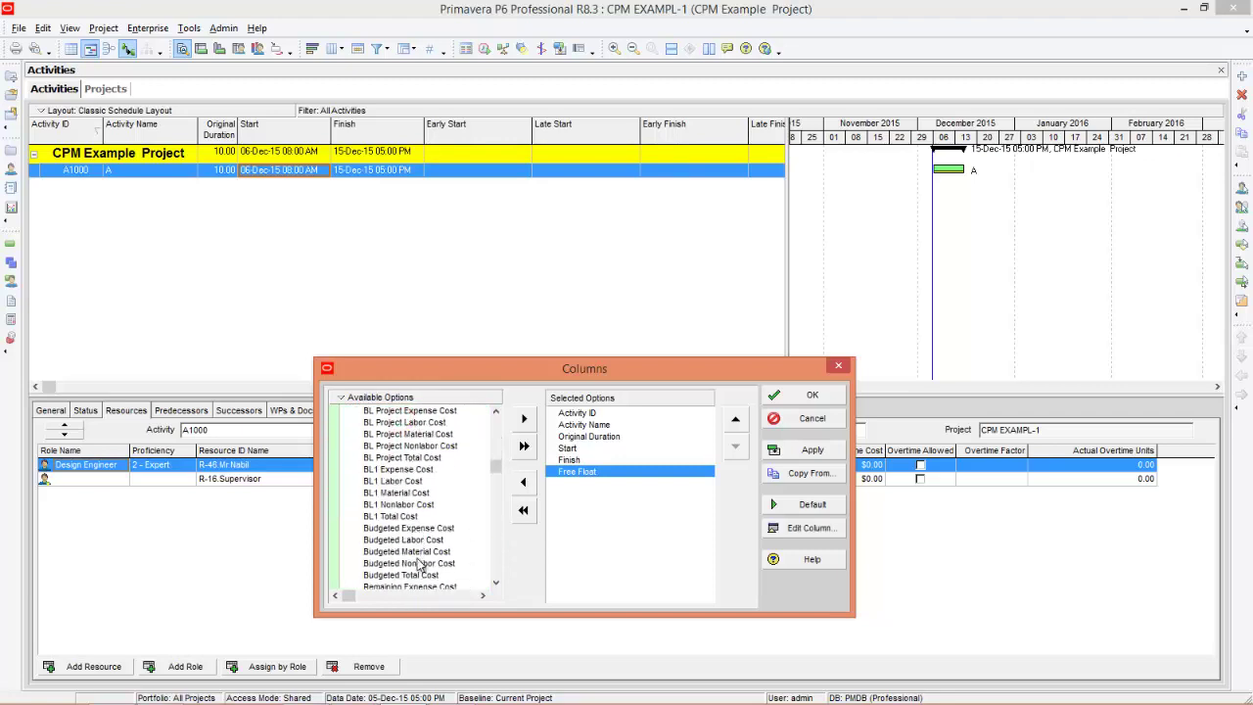
double_click(416, 575)
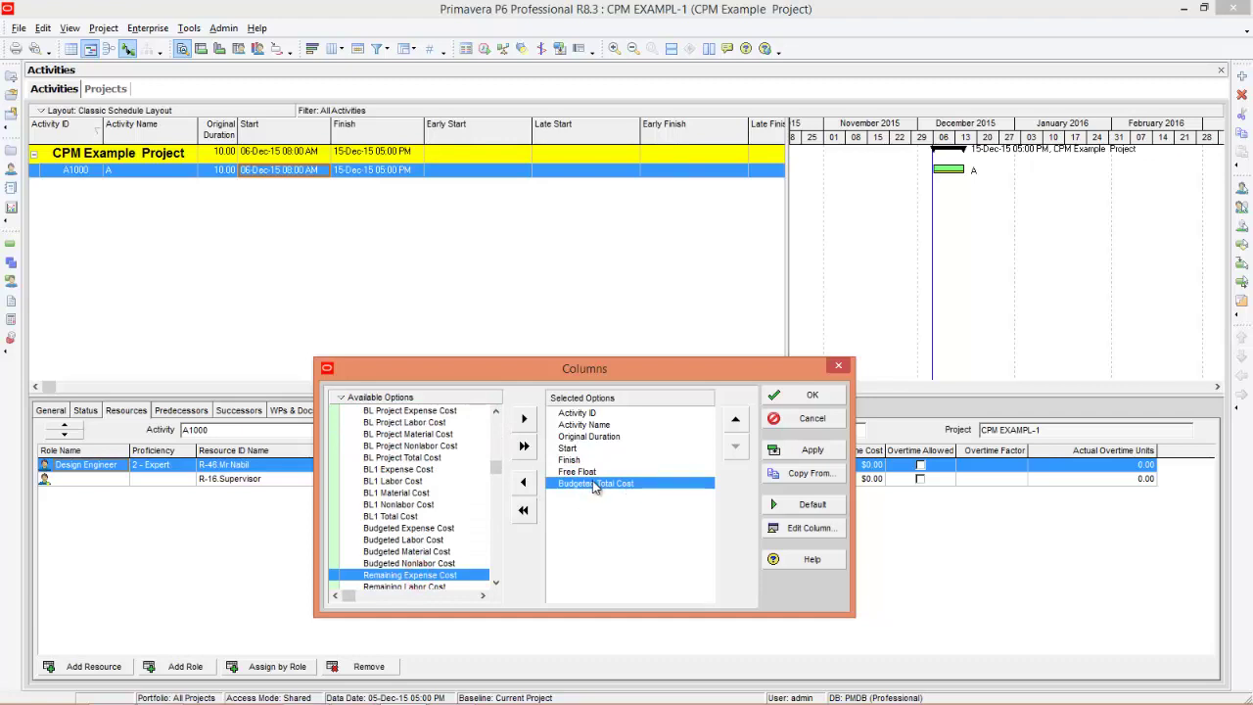
click(814, 451)
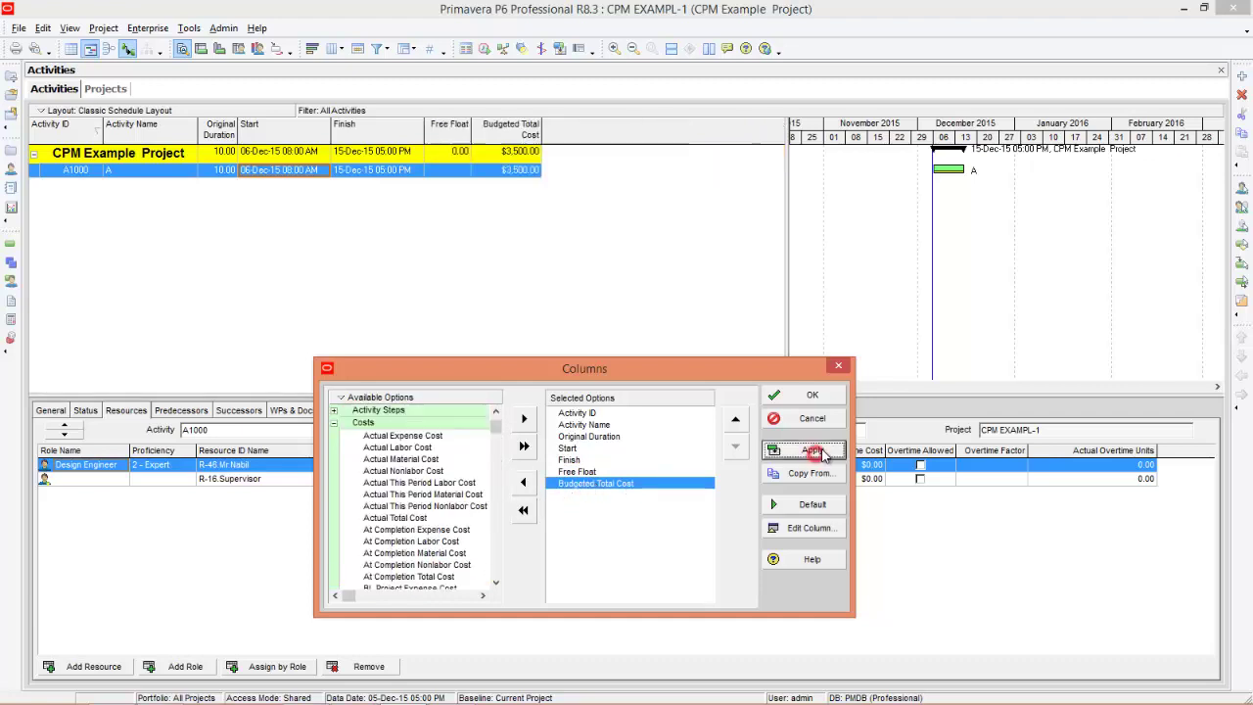
click(812, 395)
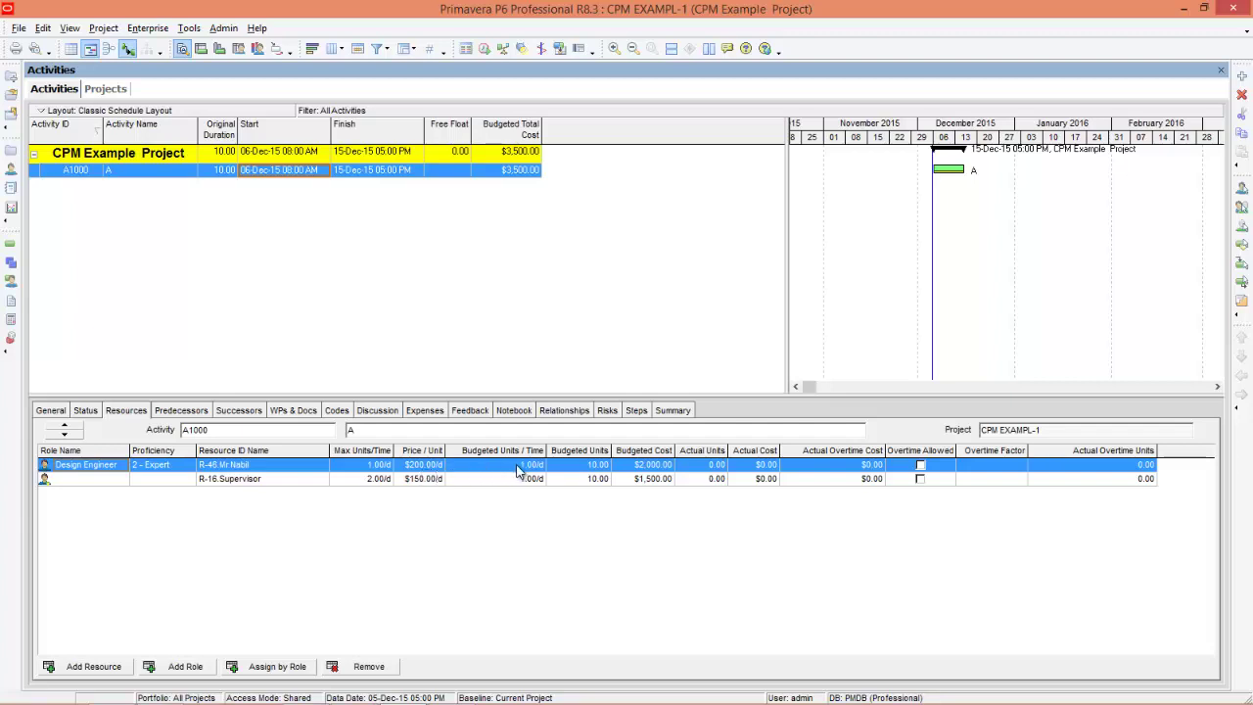
Check the assignments' costs, then set the Gantt timescale interval to Week/Day 2
click(666, 467)
click(425, 482)
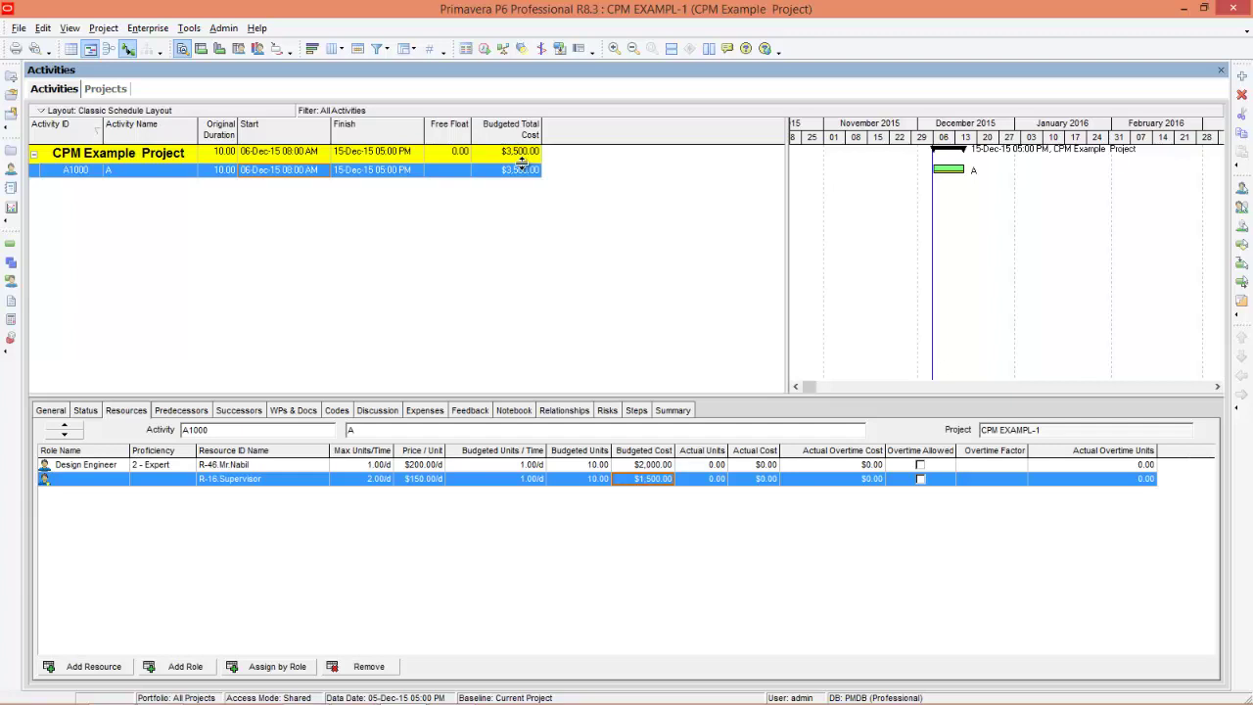
right_click(933, 131)
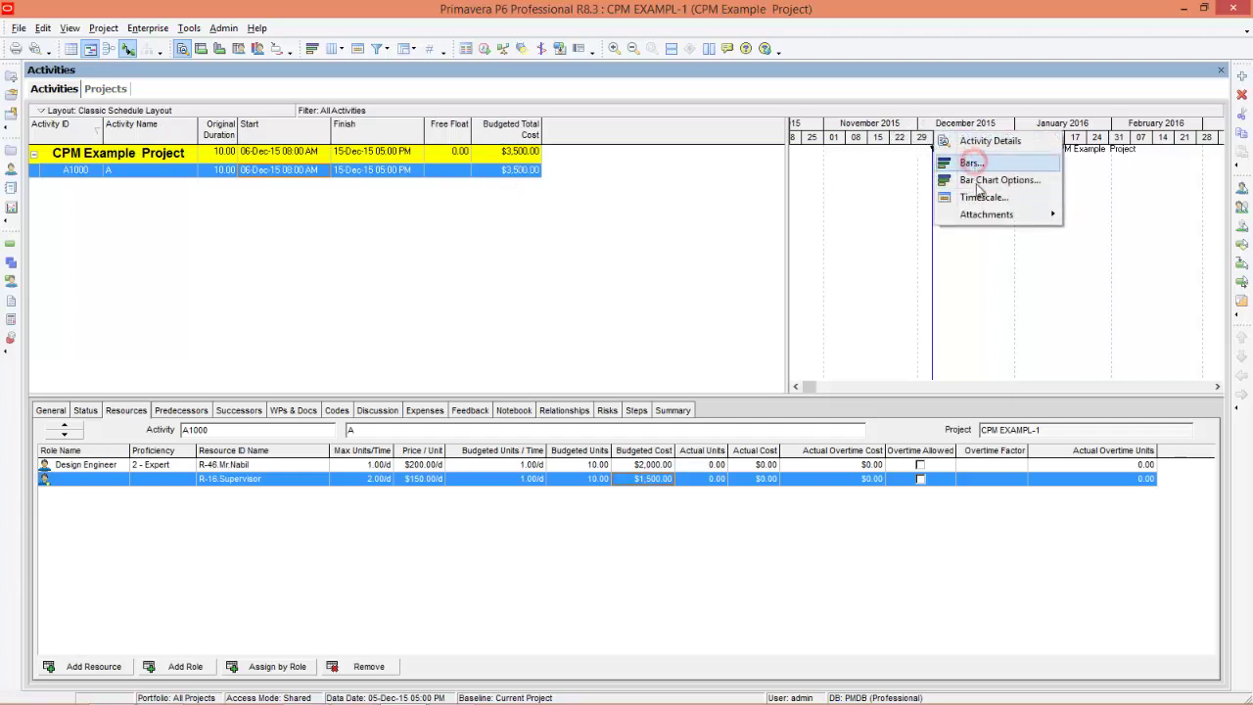
click(979, 198)
click(647, 392)
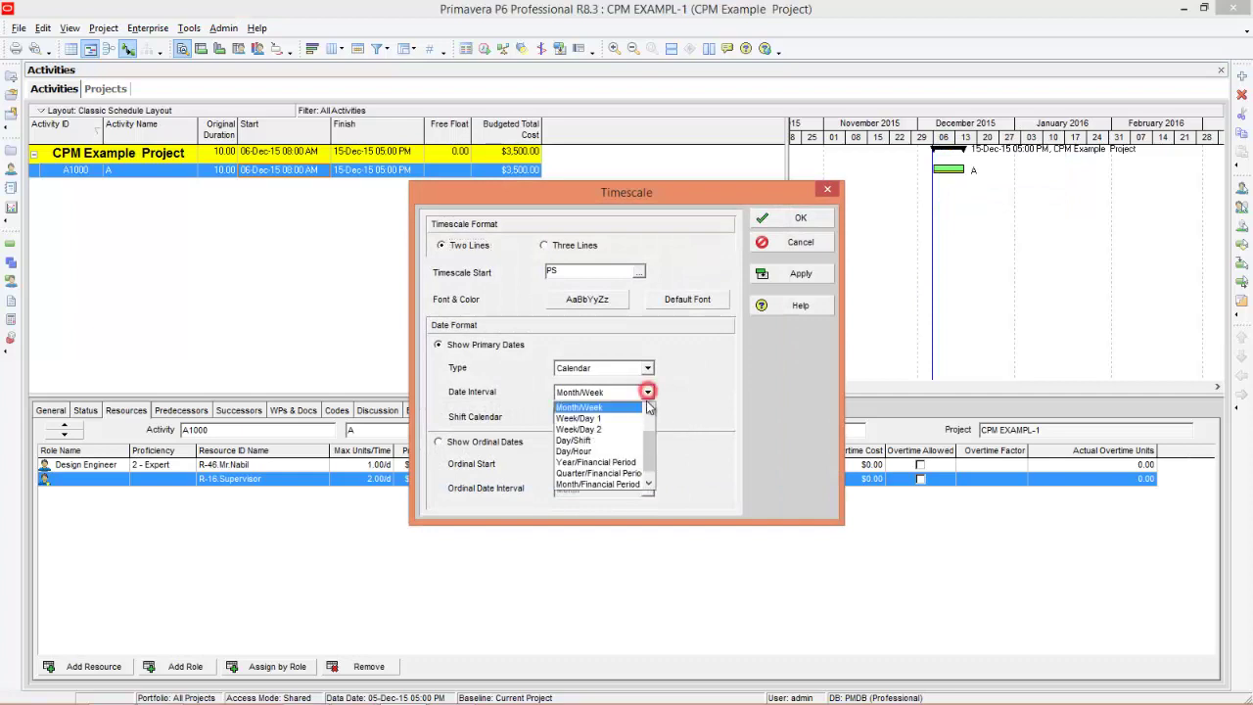
click(614, 432)
click(801, 273)
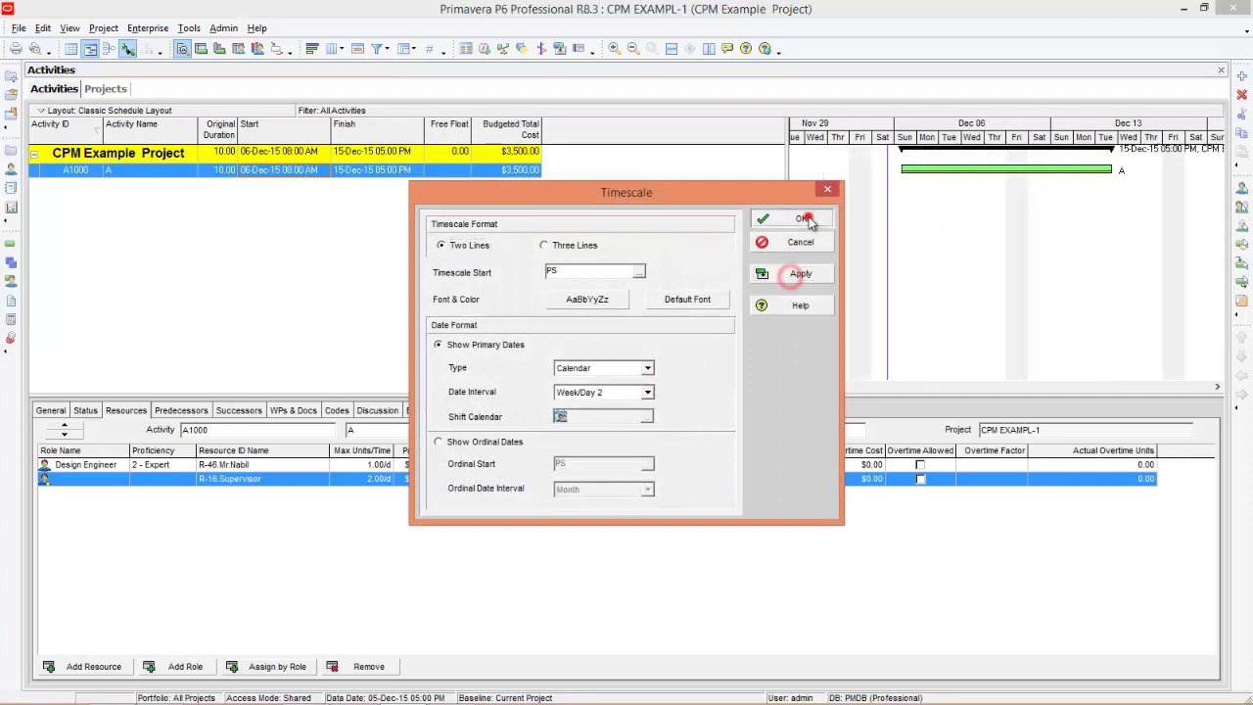
click(797, 219)
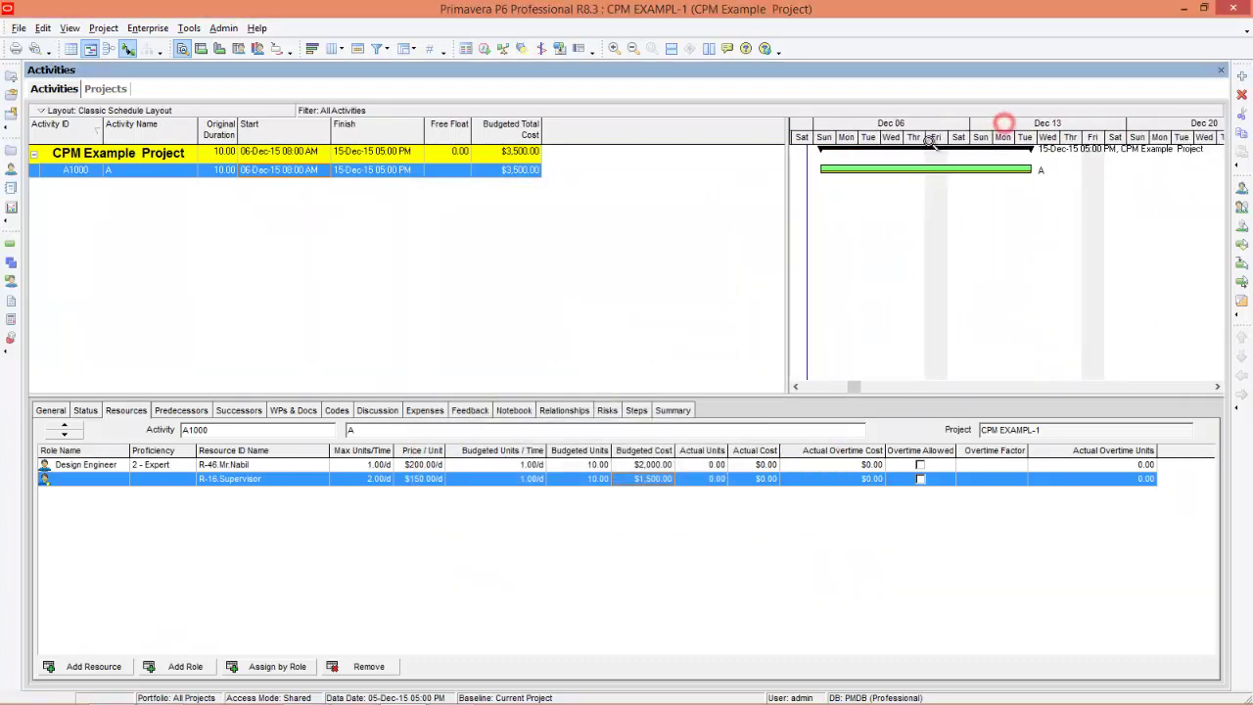
Show the resource usage histogram with both R-16 and R-46 selected together
click(258, 51)
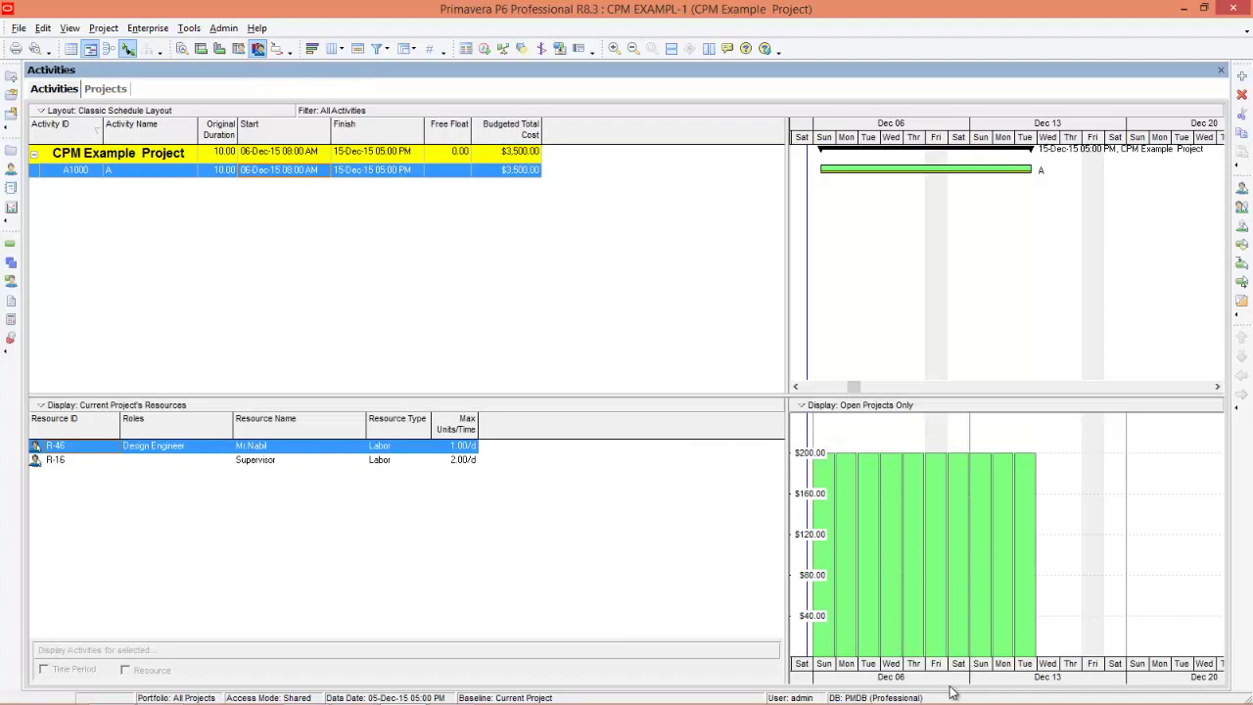
click(272, 466)
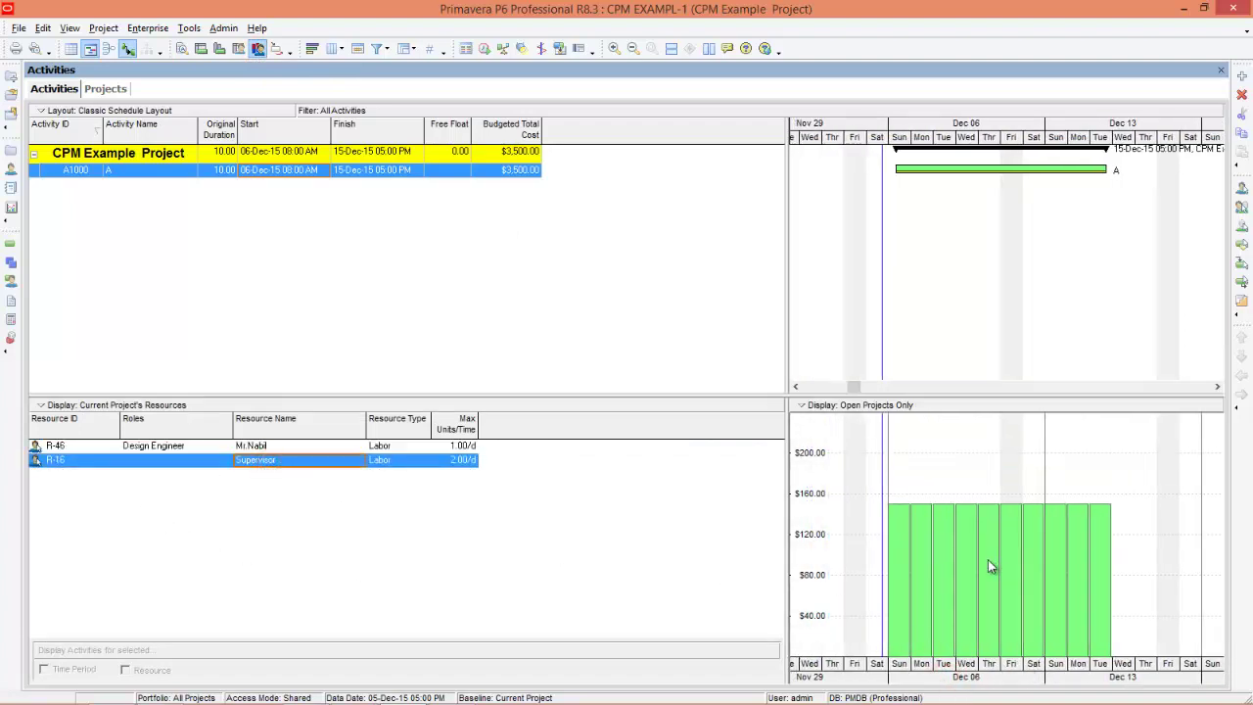
ctrl+click(266, 445)
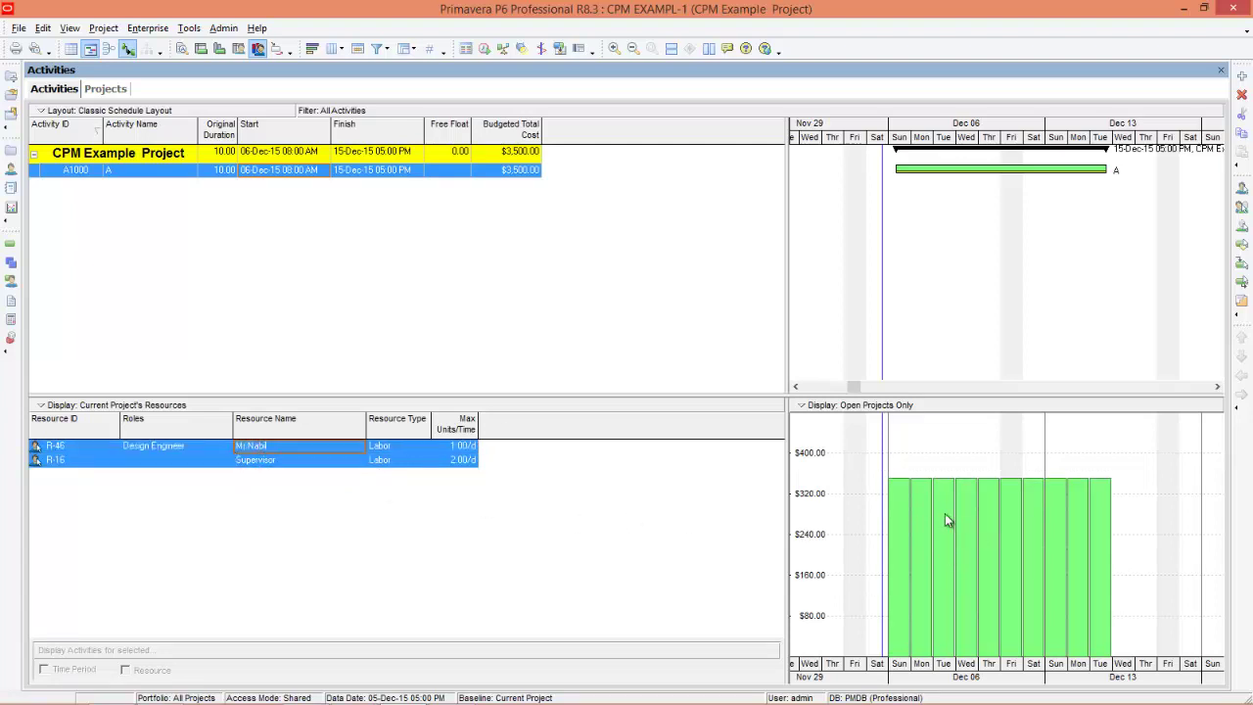
right_click(1136, 524)
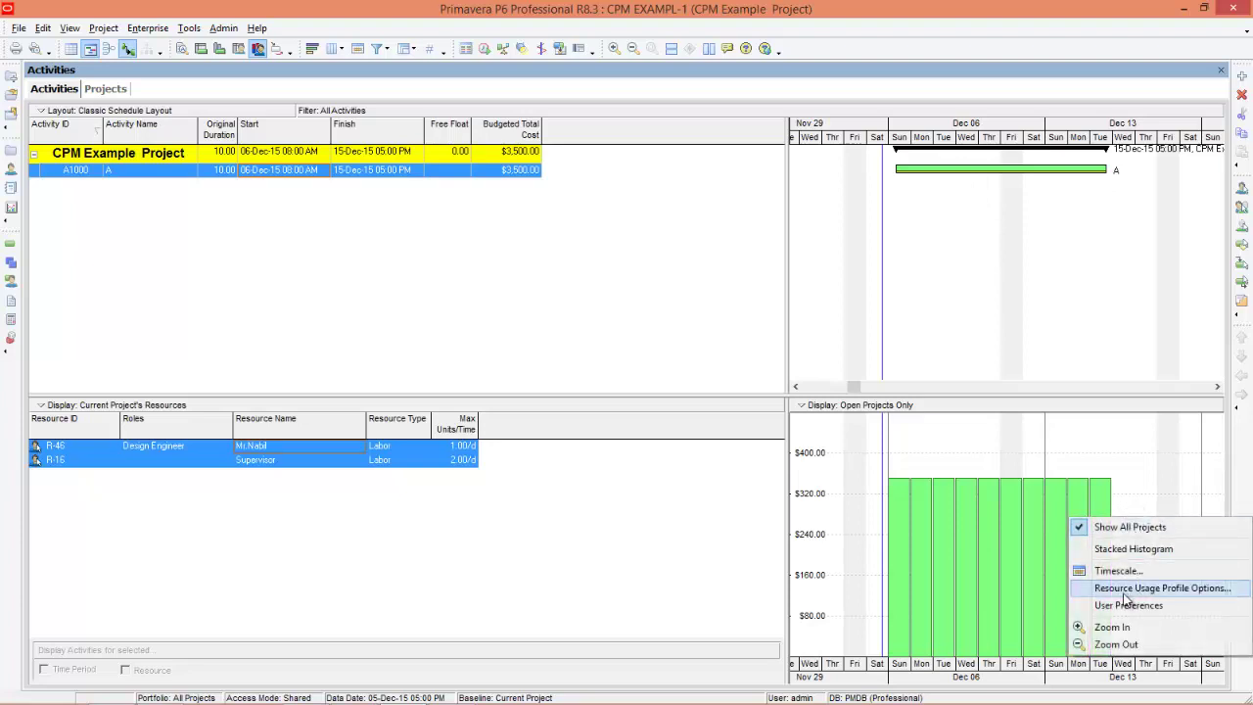
Plot budgeted cost by date with budgeted and actual cumulative curves, hiding Remaining Early bars
click(1160, 588)
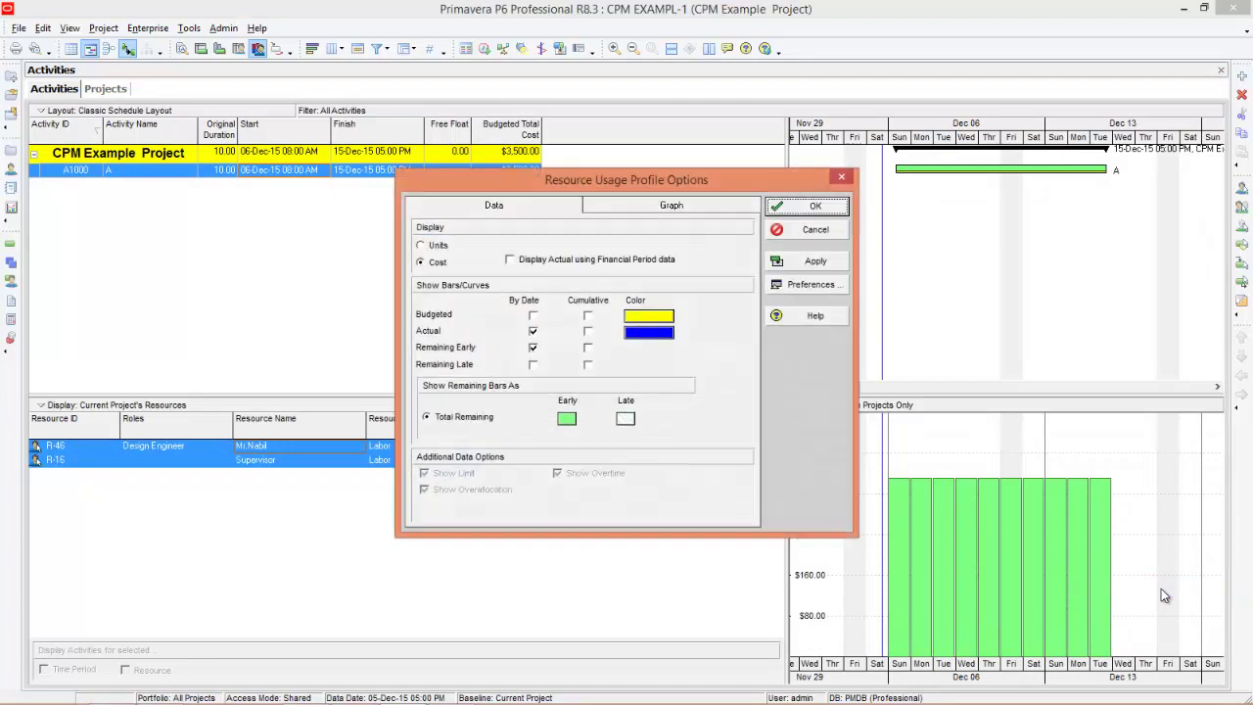
click(536, 317)
click(588, 316)
click(587, 332)
click(531, 347)
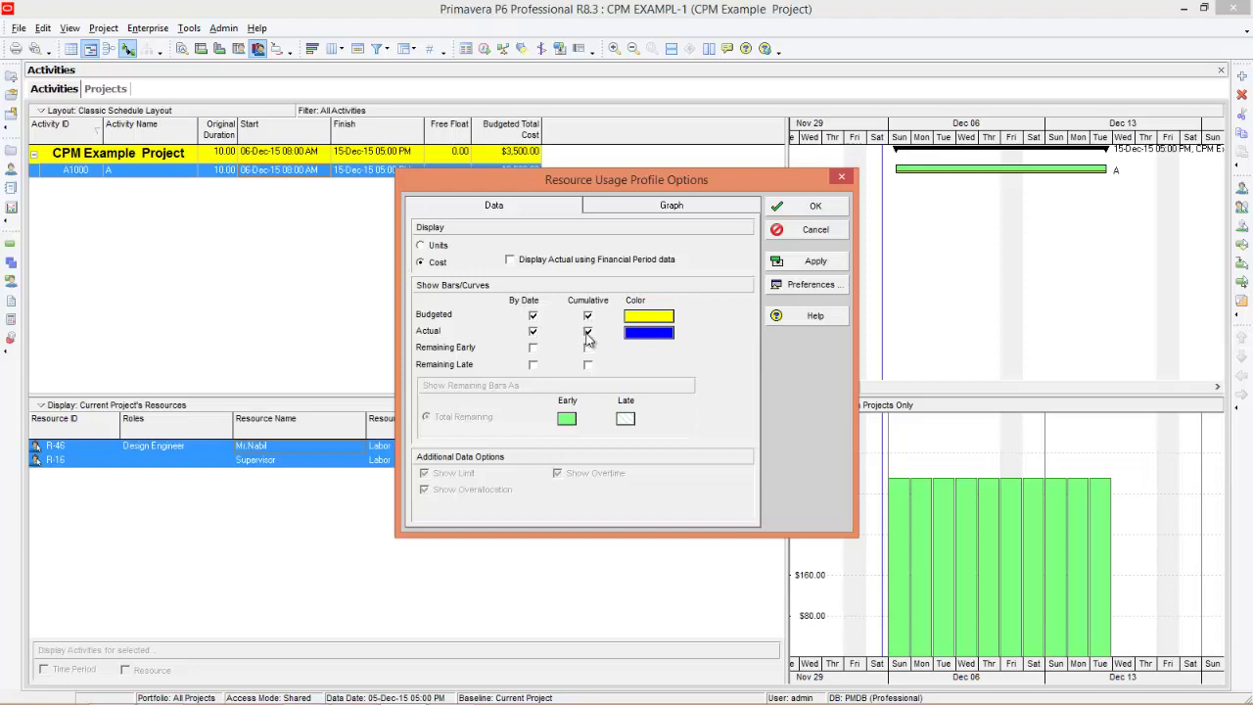
click(810, 263)
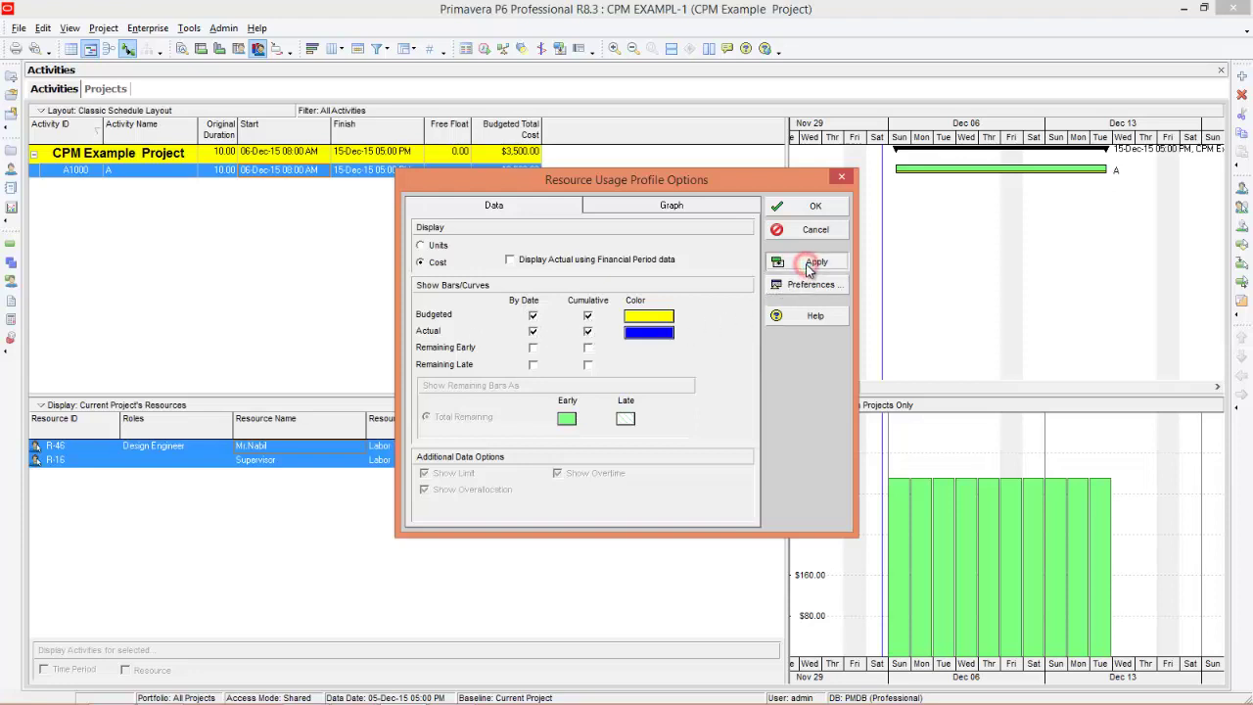
click(818, 210)
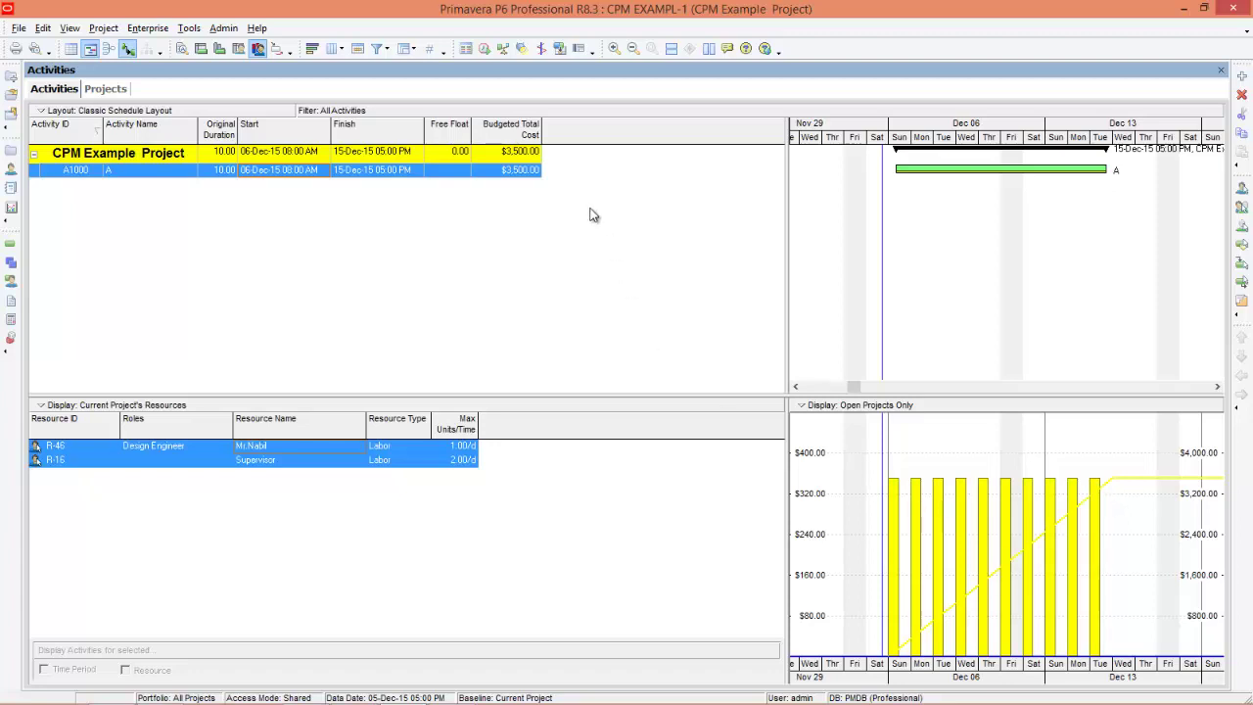
Mark activity A1000 as started with a remaining duration of 6 days
click(183, 51)
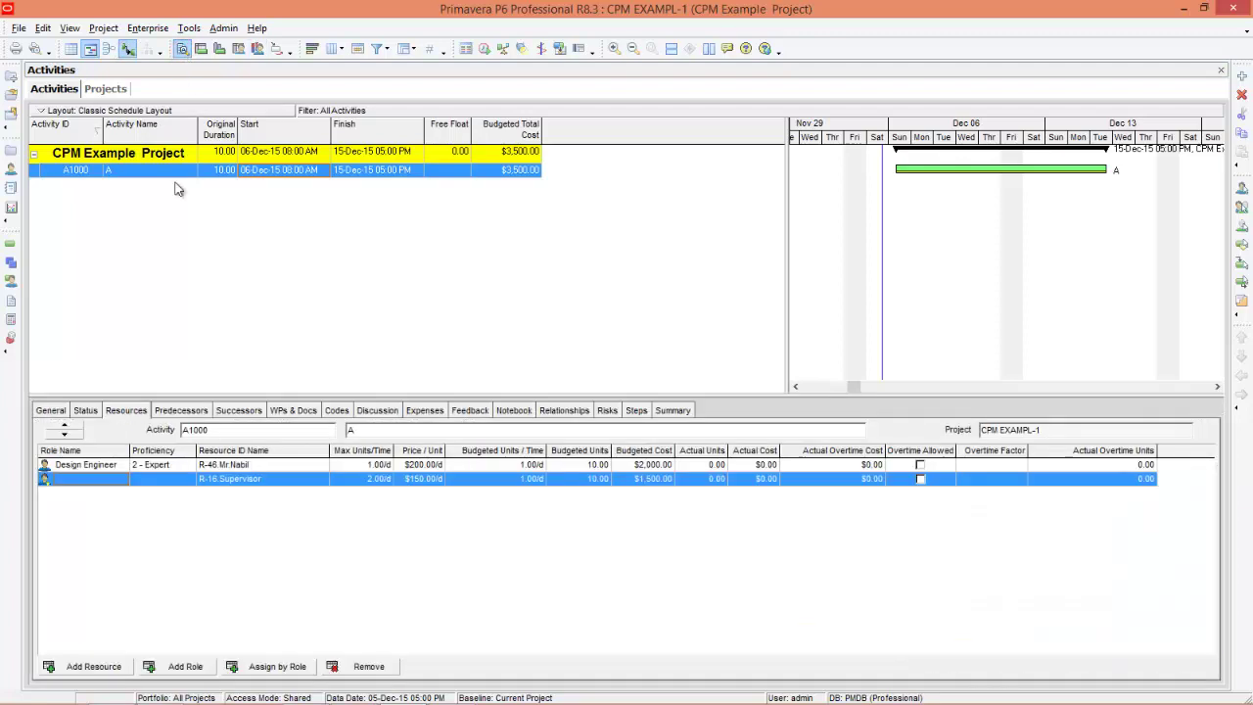
click(85, 410)
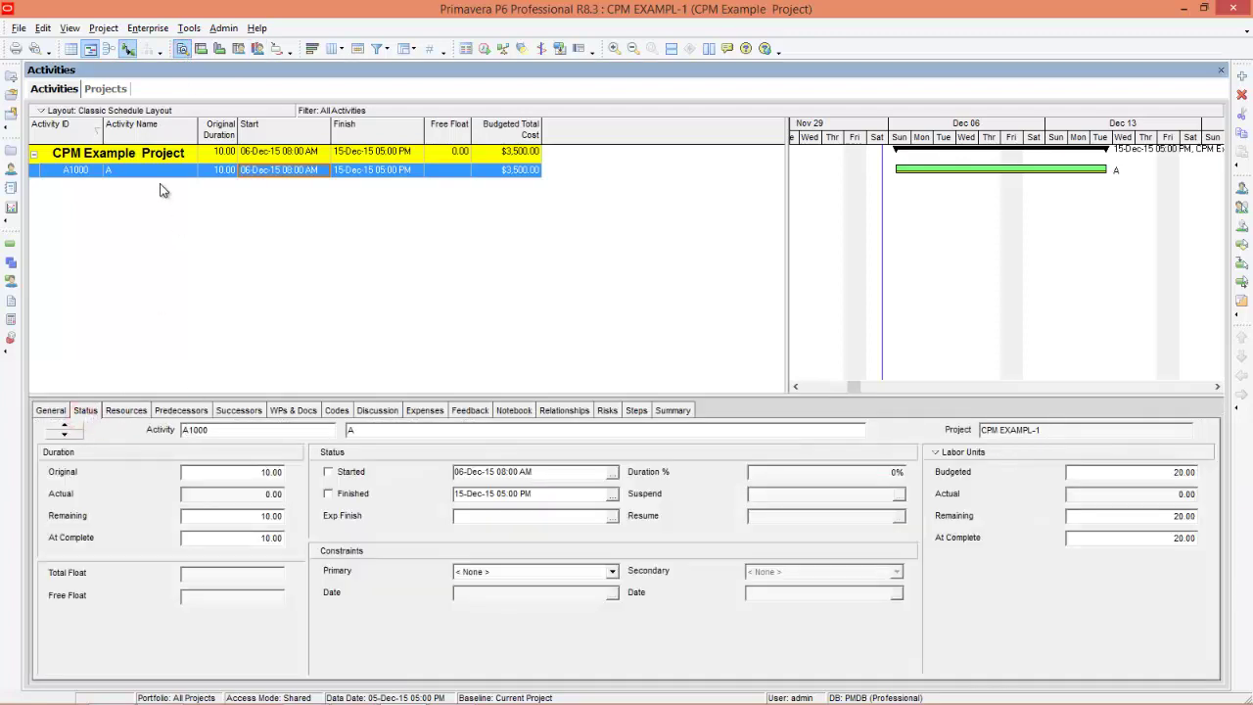
click(333, 472)
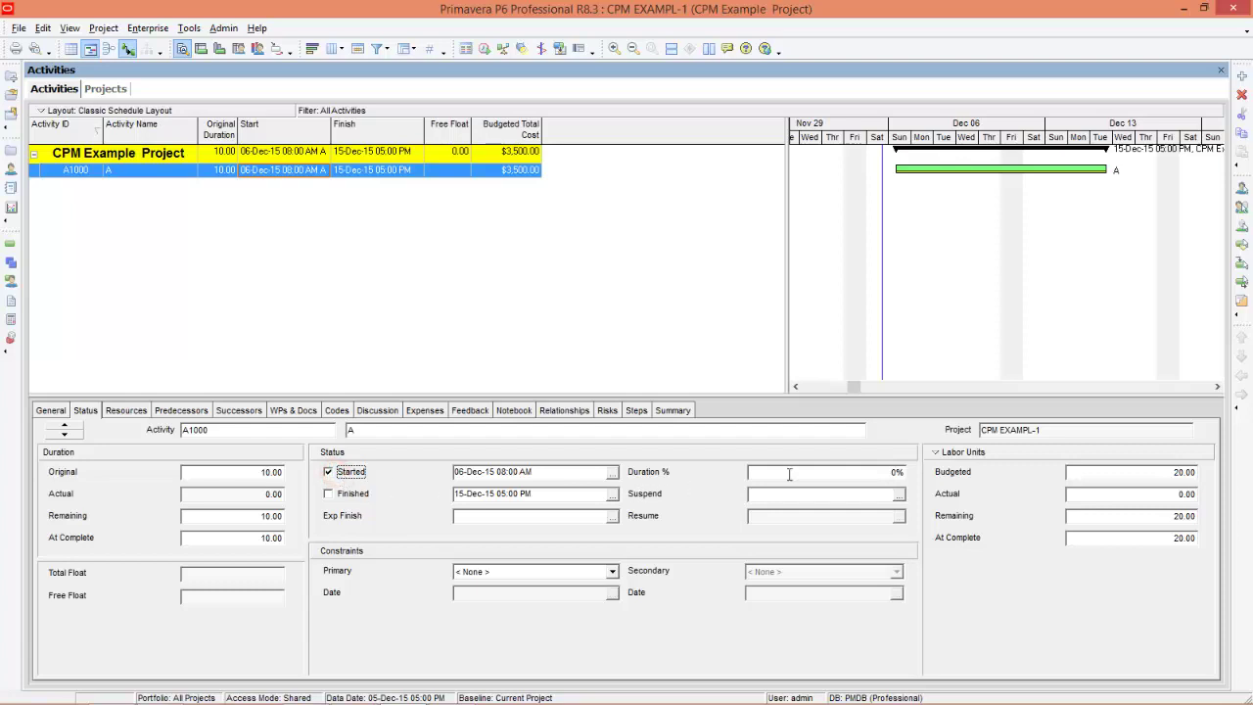
click(204, 516)
text(6)
key(Return)
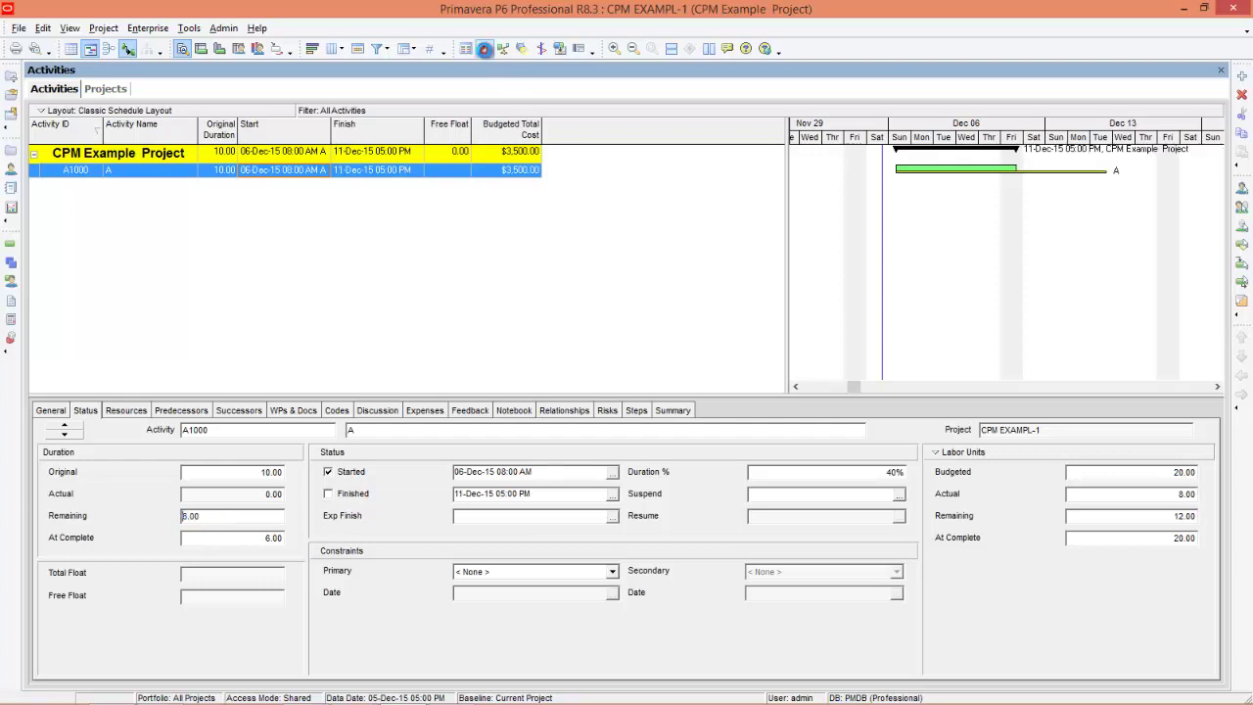
click(484, 48)
Reschedule the project with the data date set to 10-Dec-15
click(726, 322)
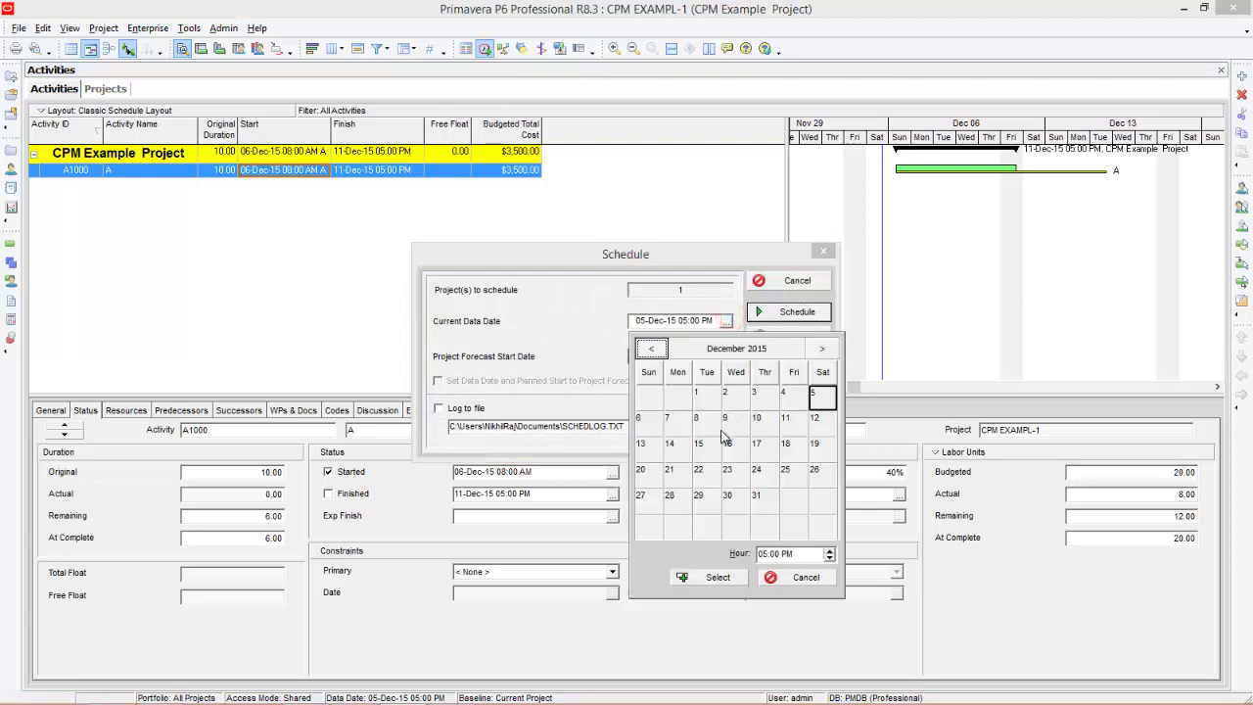
click(756, 421)
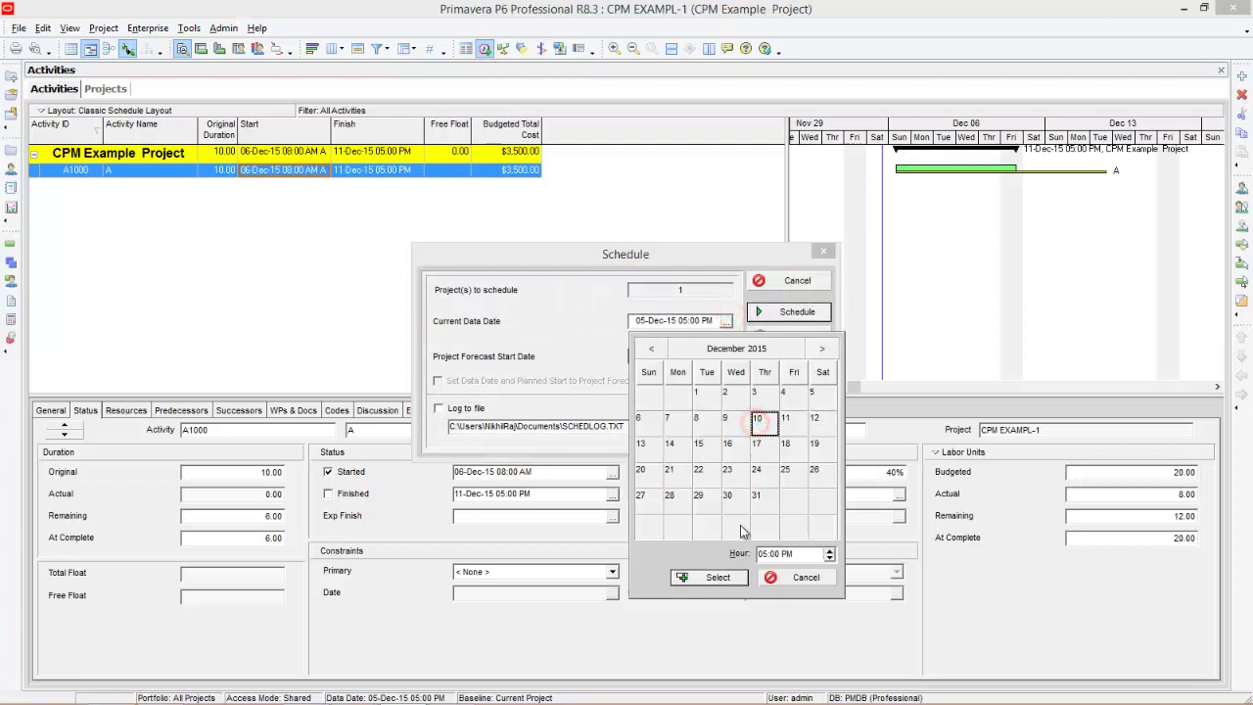
click(717, 576)
click(798, 313)
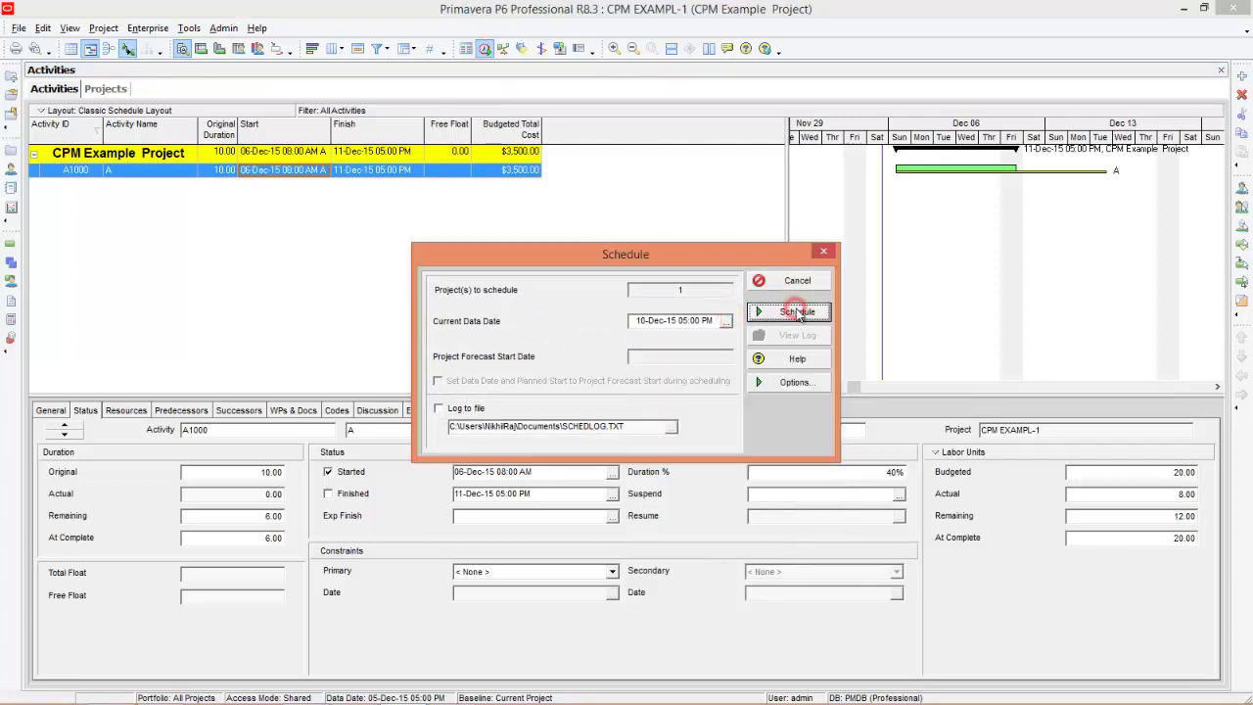
click(260, 50)
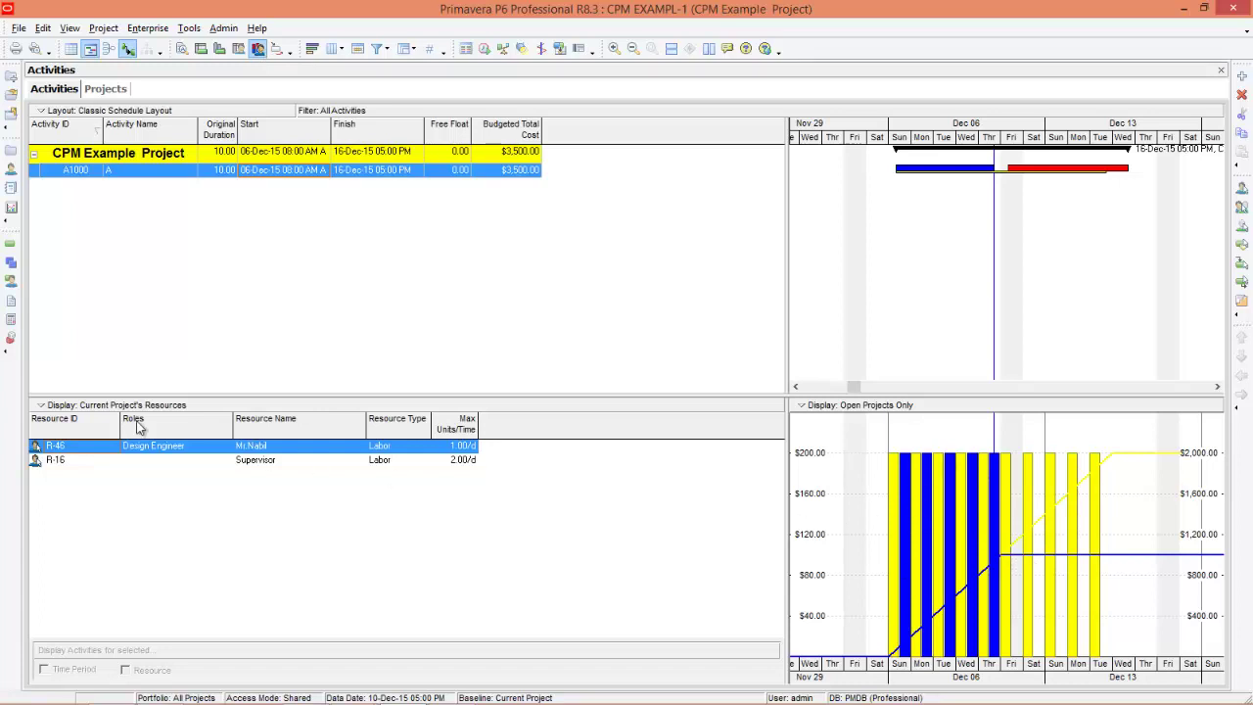
Enter 6 actual units for the R-16 Supervisor on activity A, then return to the usage profile
click(261, 462)
click(267, 445)
click(181, 49)
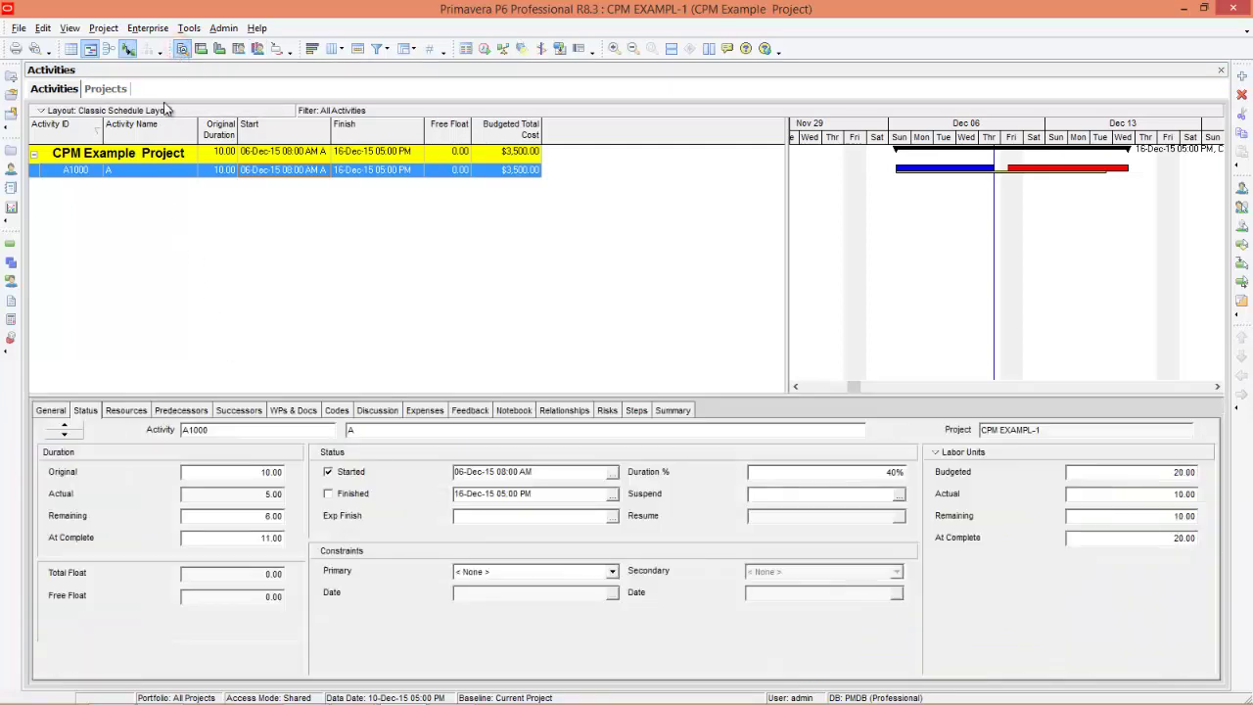
click(129, 410)
click(717, 478)
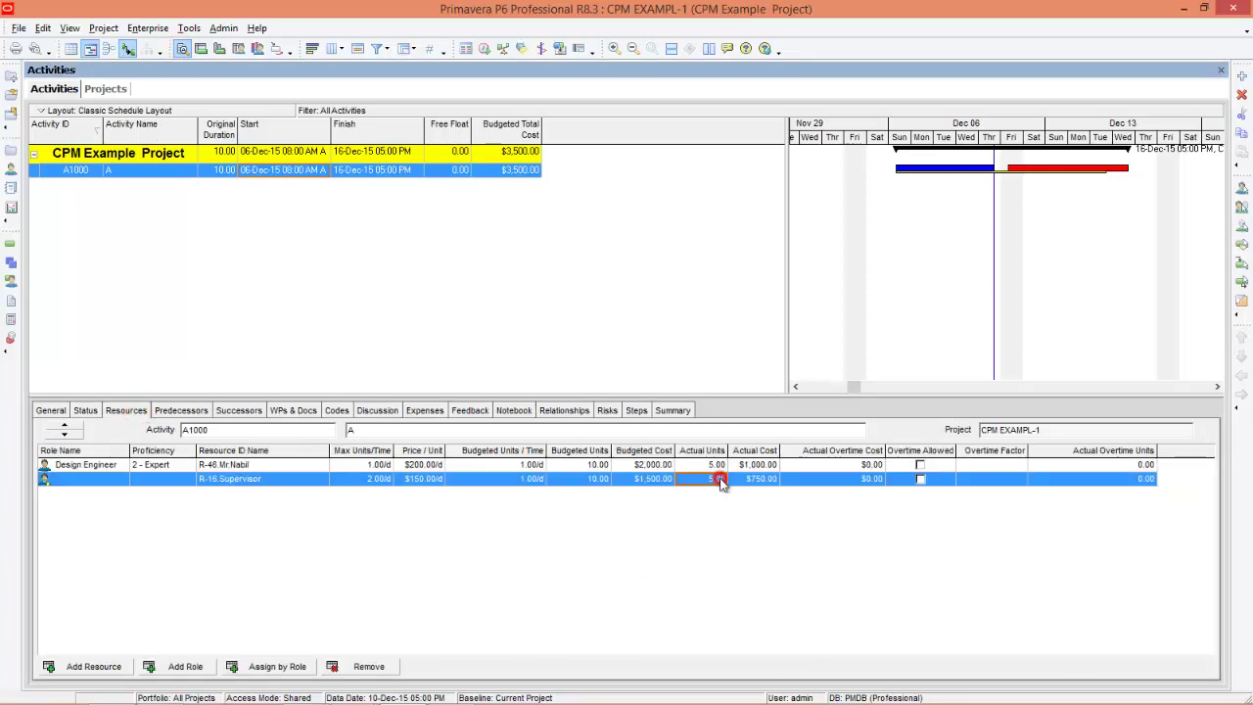
text(6)
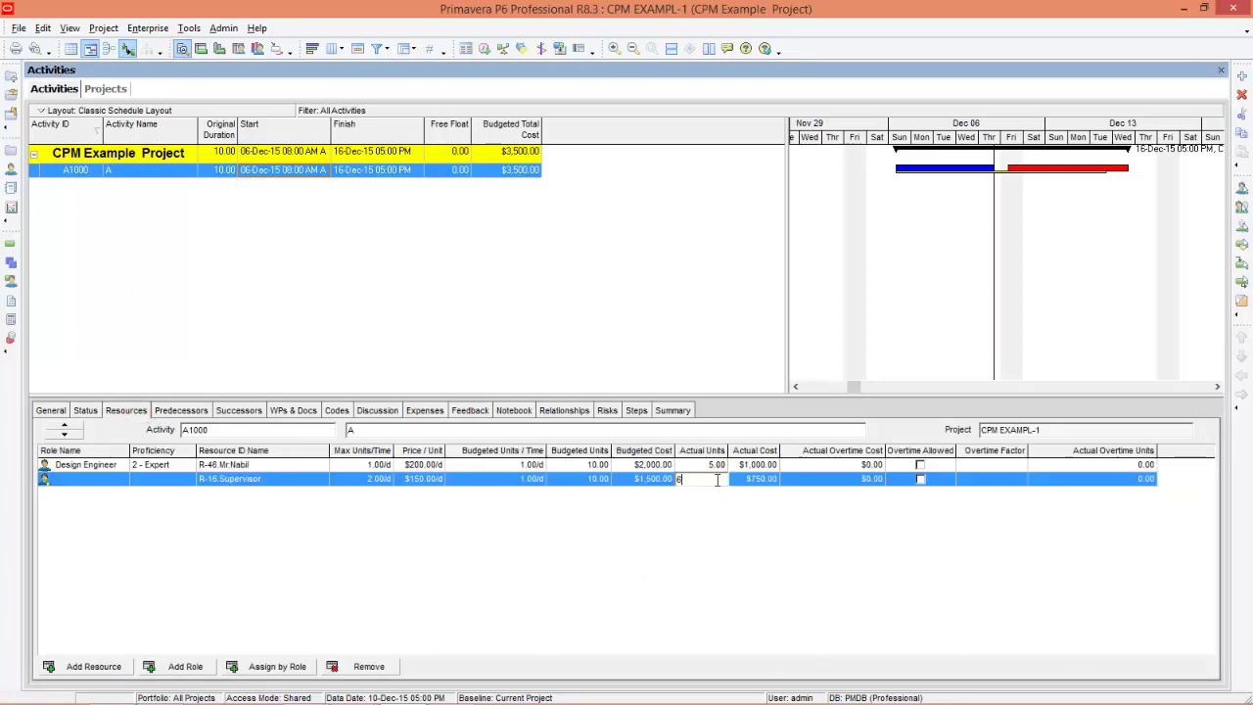
key(Return)
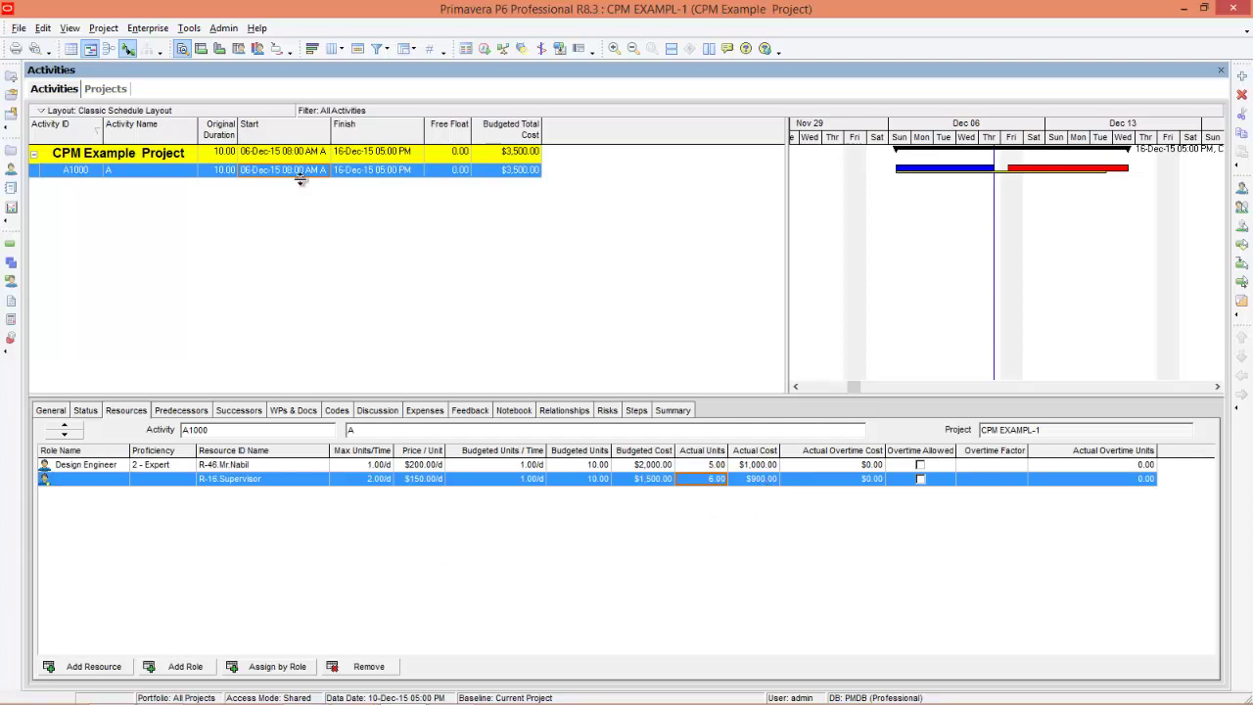
click(257, 48)
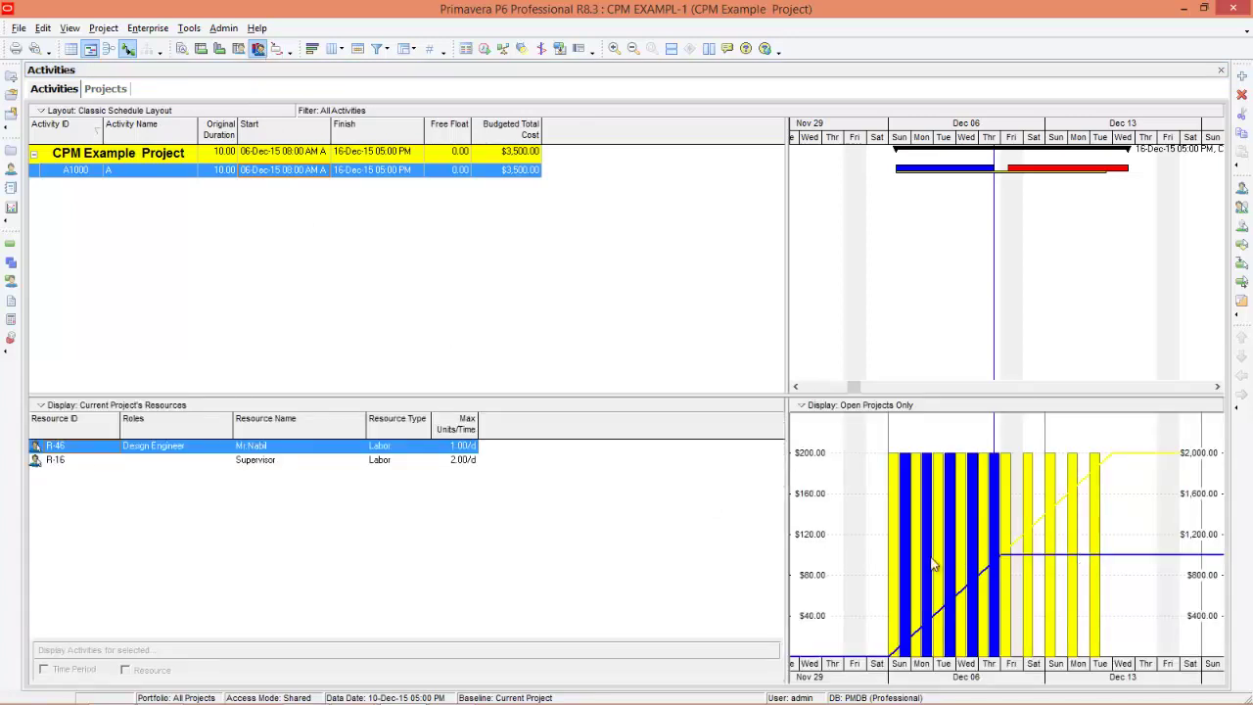
Display the R-16 Supervisor's histogram, showing actual daily costs and about $900 cumulative
click(254, 460)
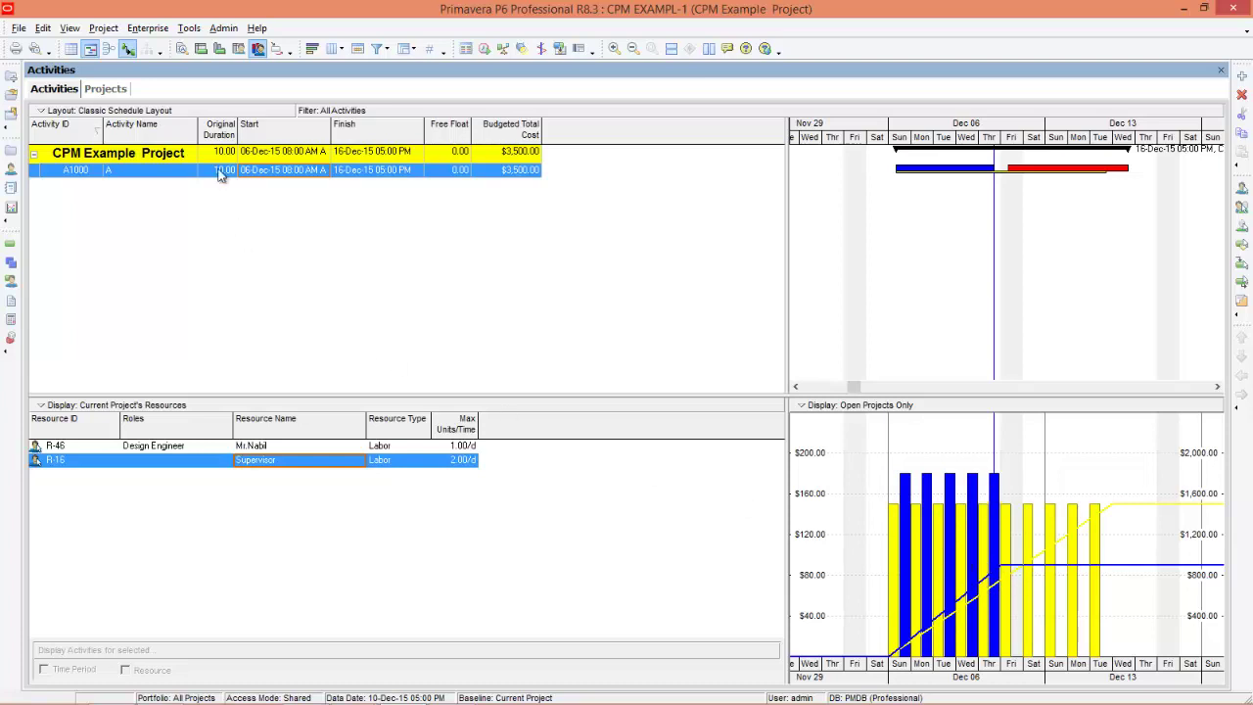
In the Activity Usage Profile, show baseline bars by date and cumulative baseline, budgeted and actual curves, hiding remaining early bars
click(220, 50)
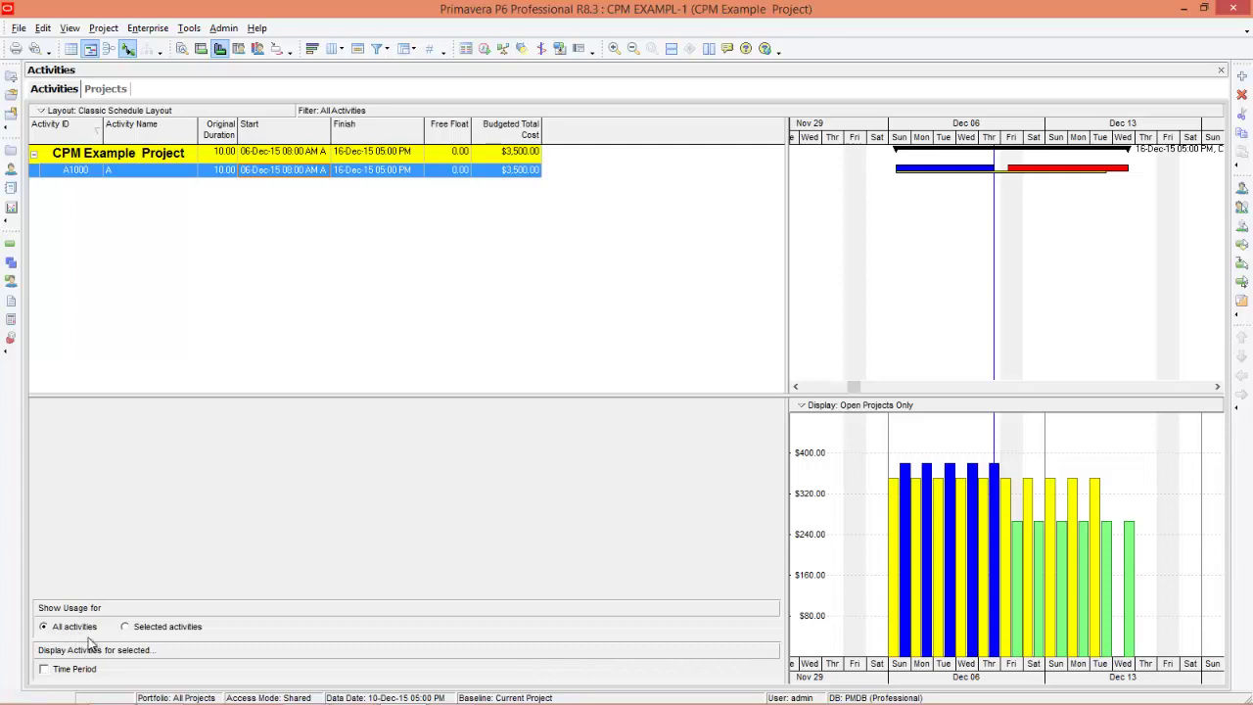
right_click(1028, 448)
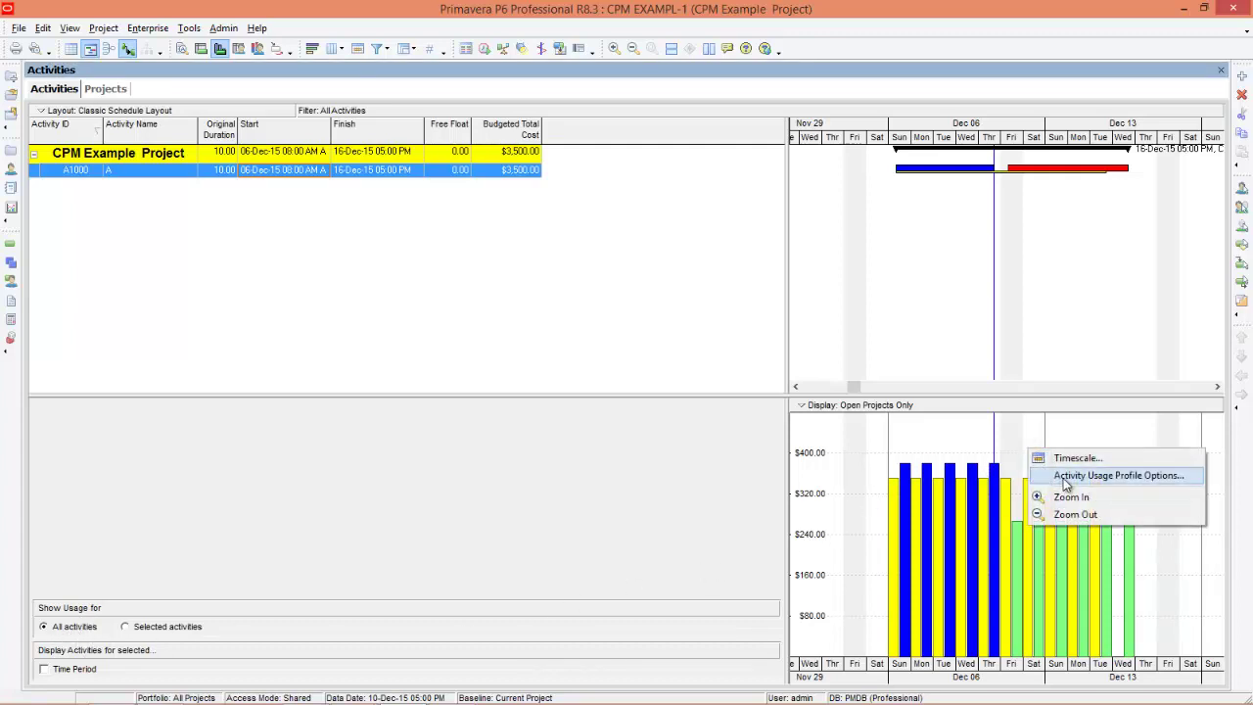
click(1064, 478)
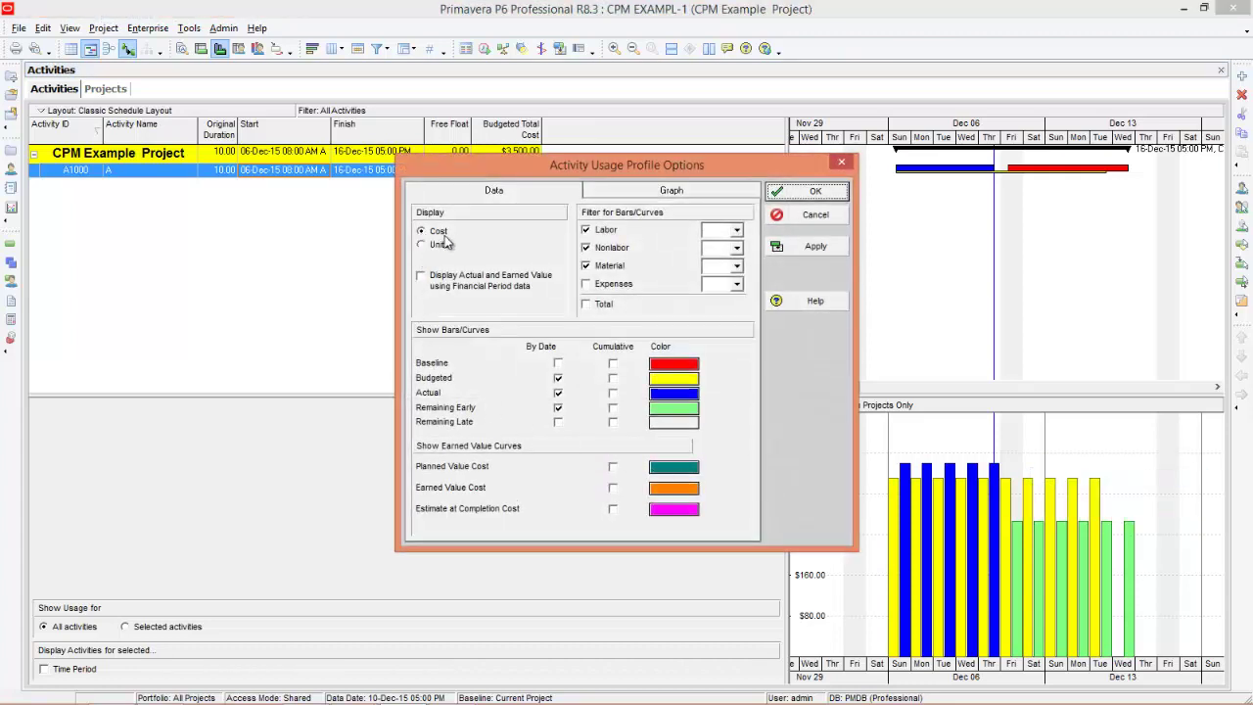
click(558, 362)
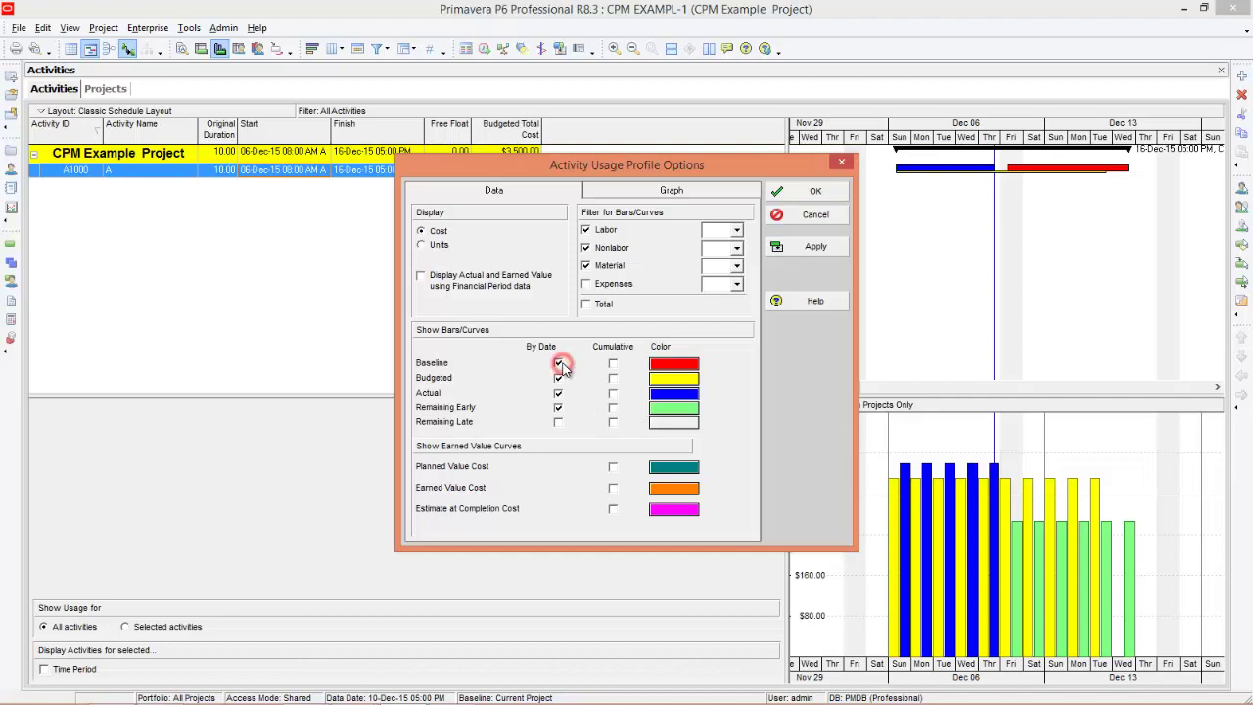
click(613, 364)
click(613, 379)
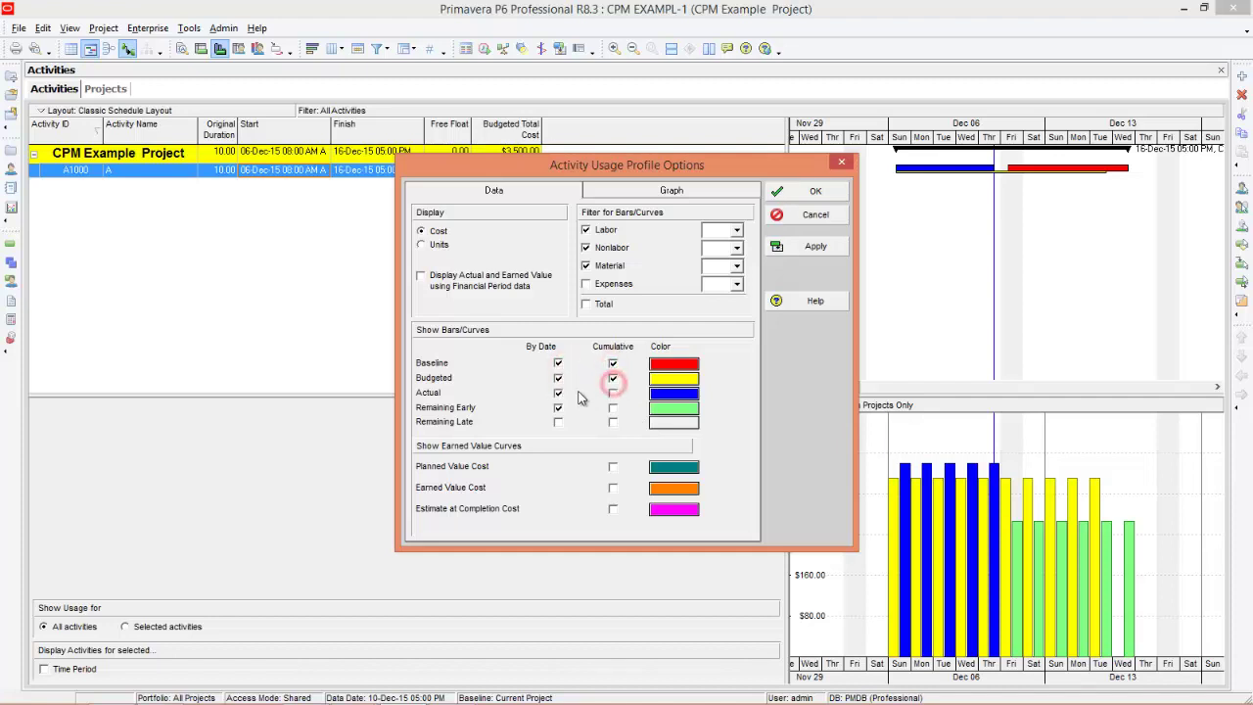
click(612, 392)
click(558, 408)
click(585, 231)
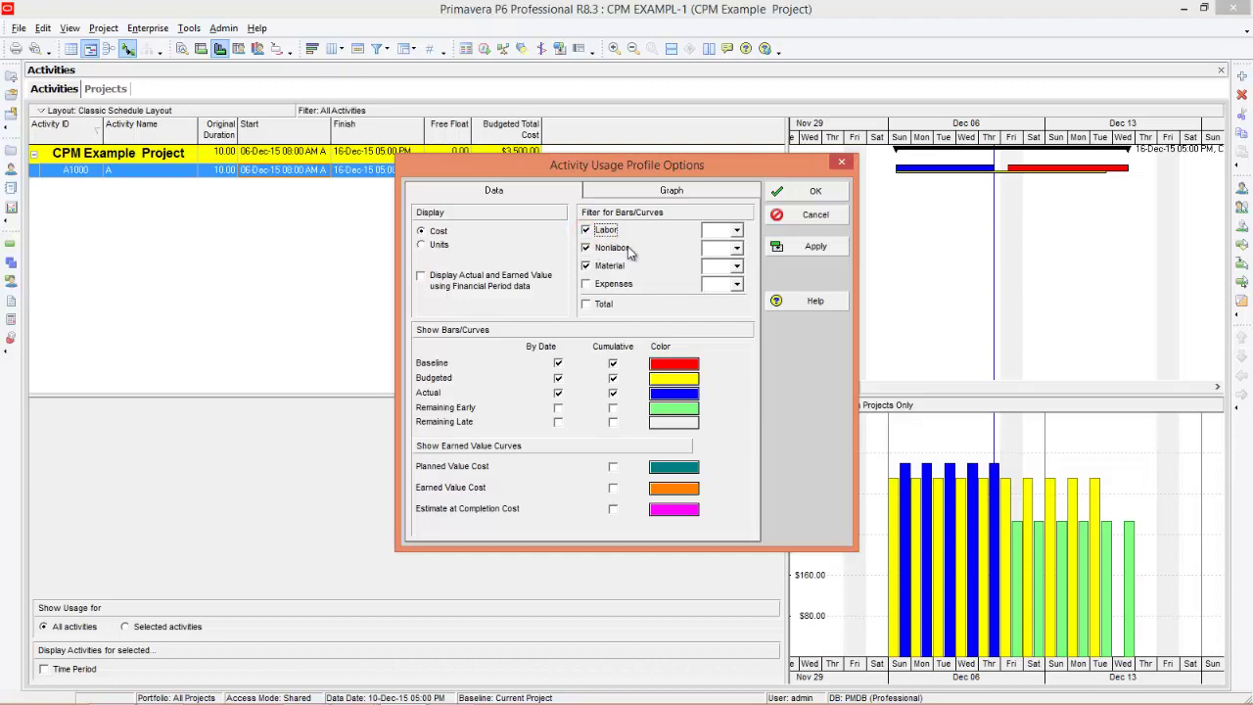
click(813, 247)
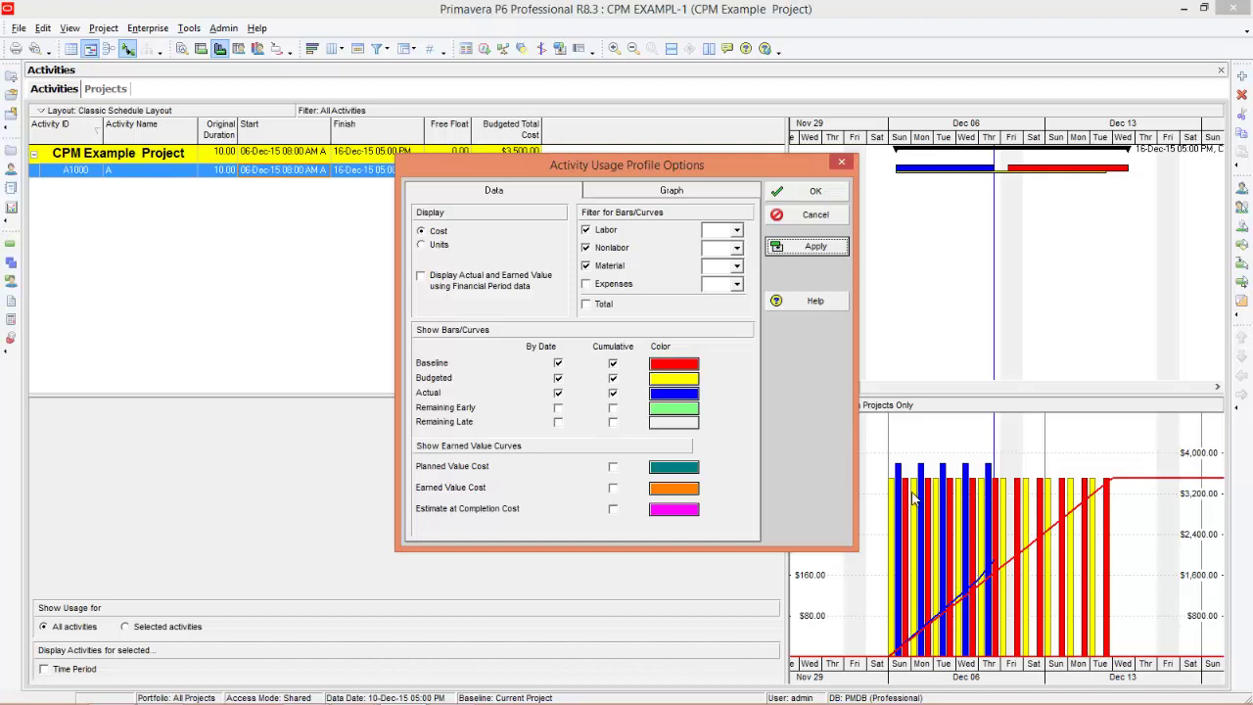
Remove the baseline bars and cumulative baseline curve, then hide the budgeted bars by date
click(559, 363)
click(612, 363)
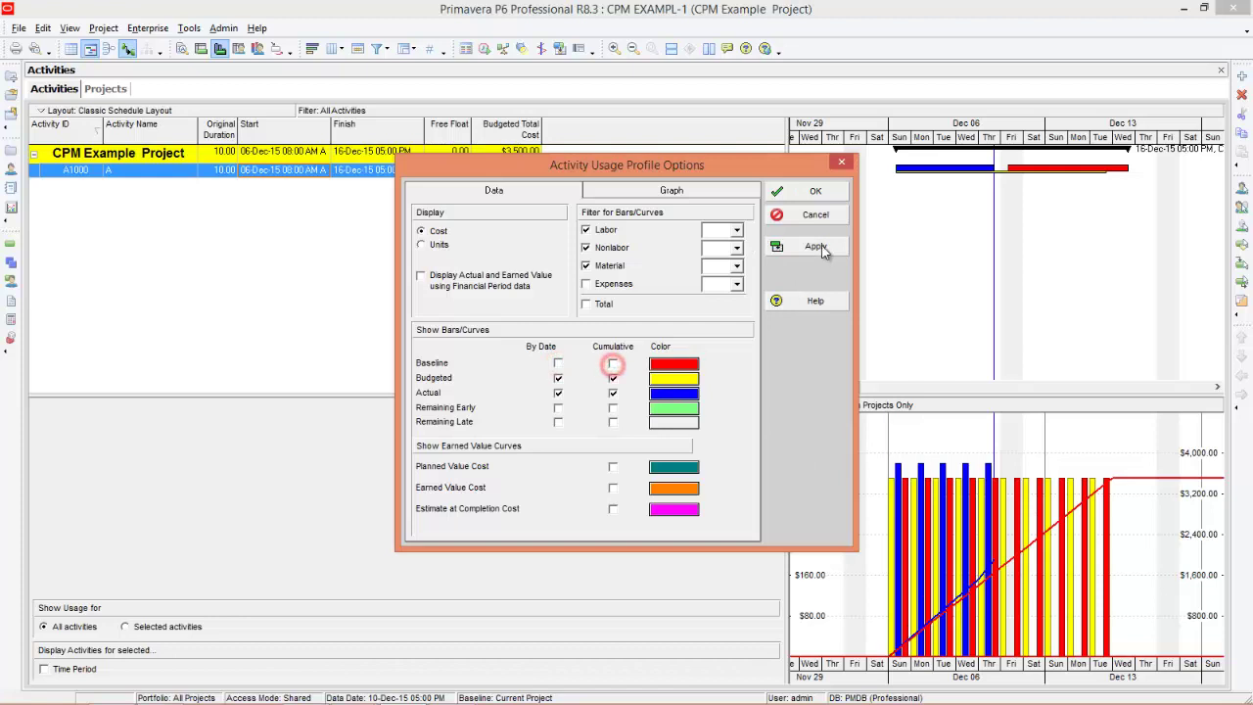
click(815, 246)
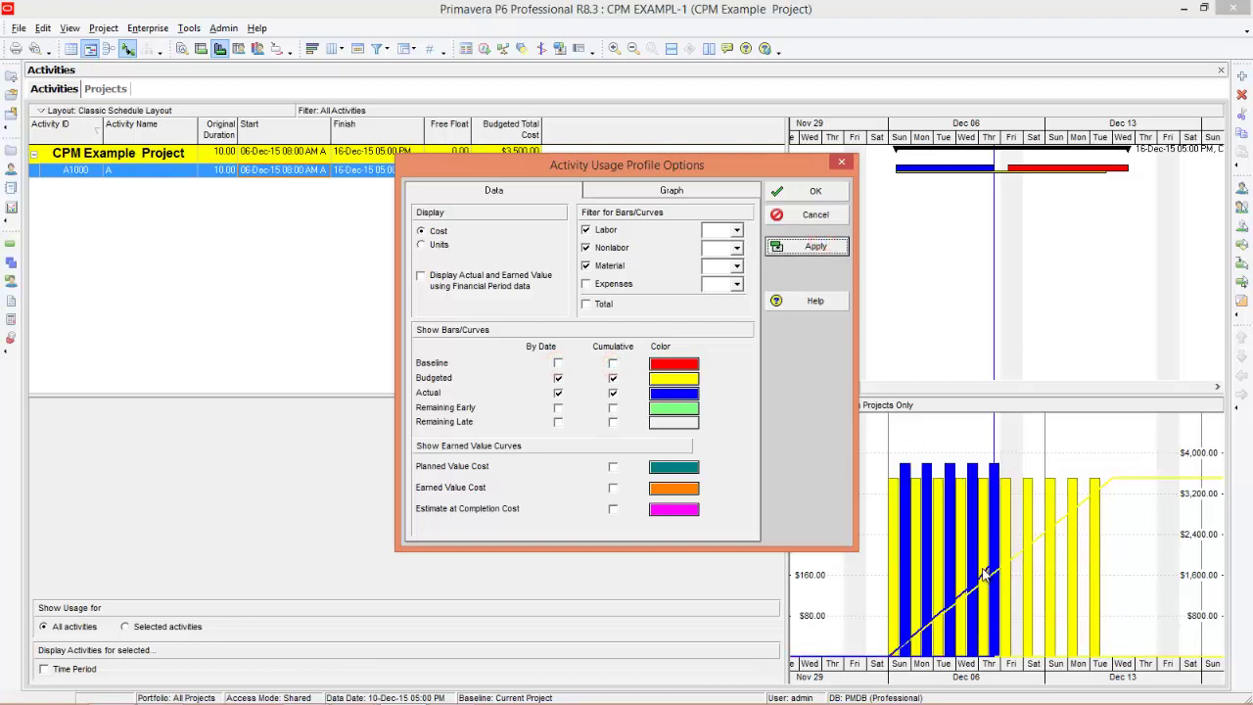
click(558, 378)
click(805, 251)
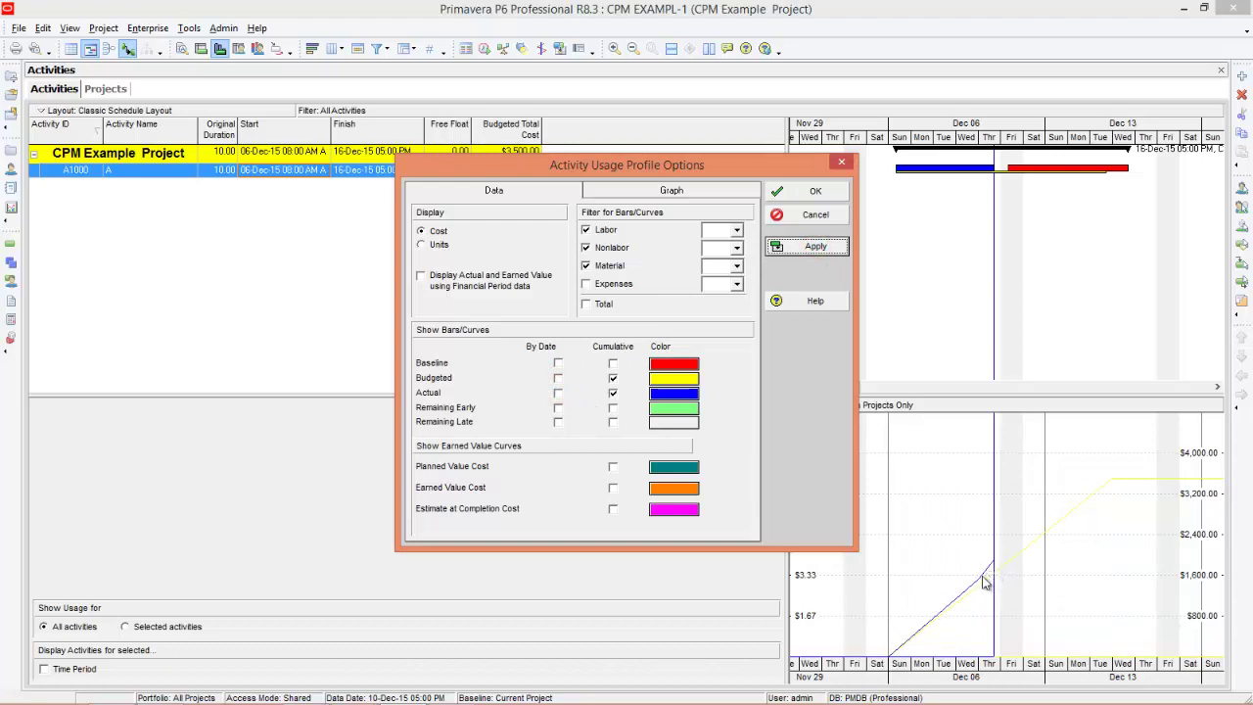
Restore the budgeted and actual cost bars by date and confirm the profile options
click(558, 378)
click(558, 392)
click(822, 246)
click(827, 191)
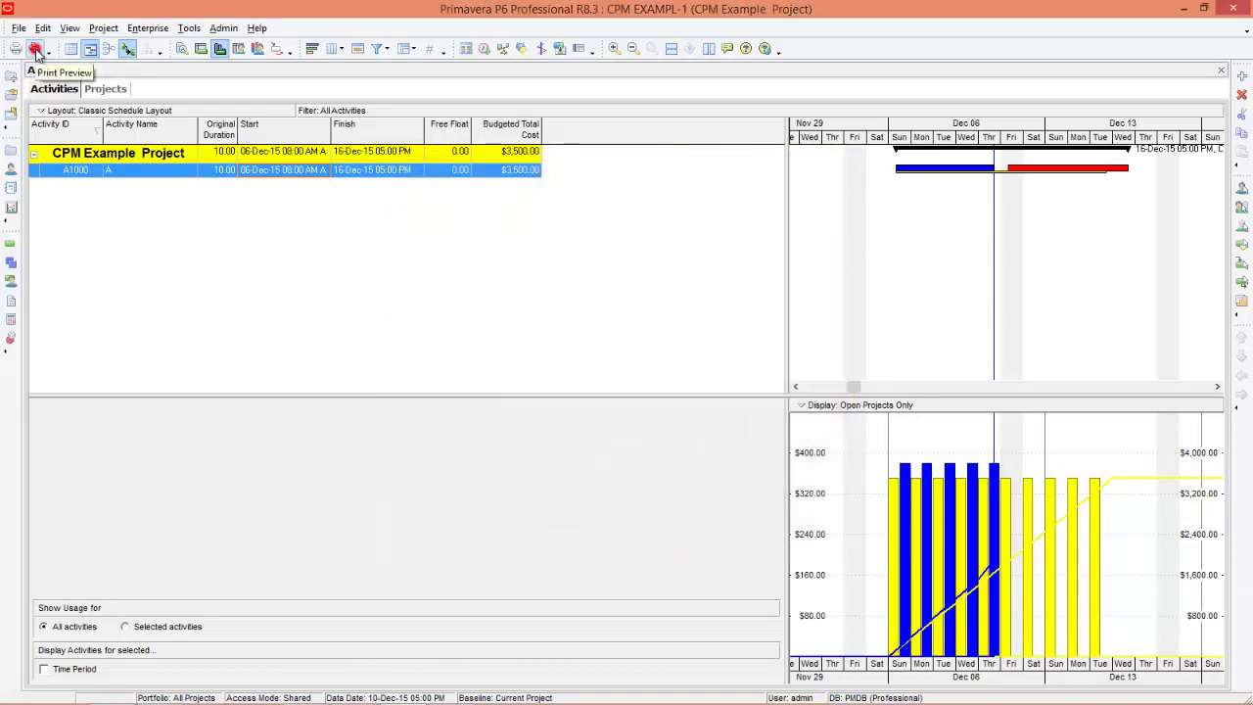
In Print Preview, enable Profile on the Page Setup Options tab, then close the preview
click(36, 48)
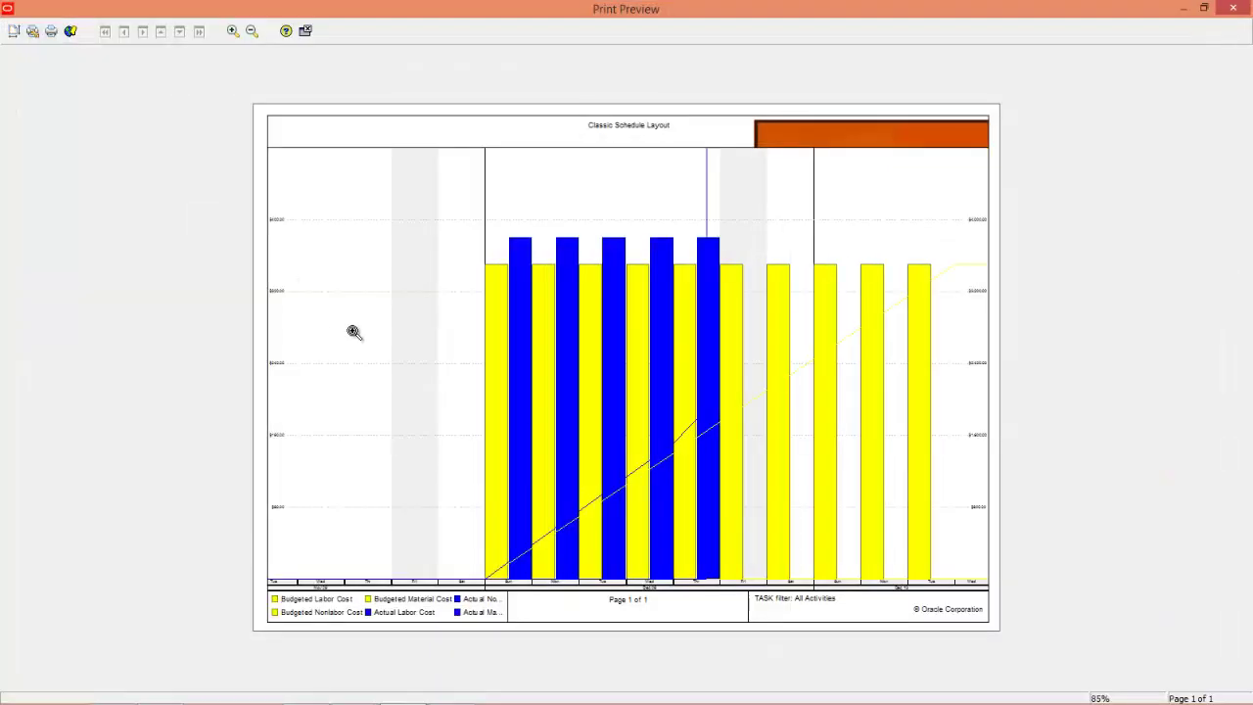
click(13, 35)
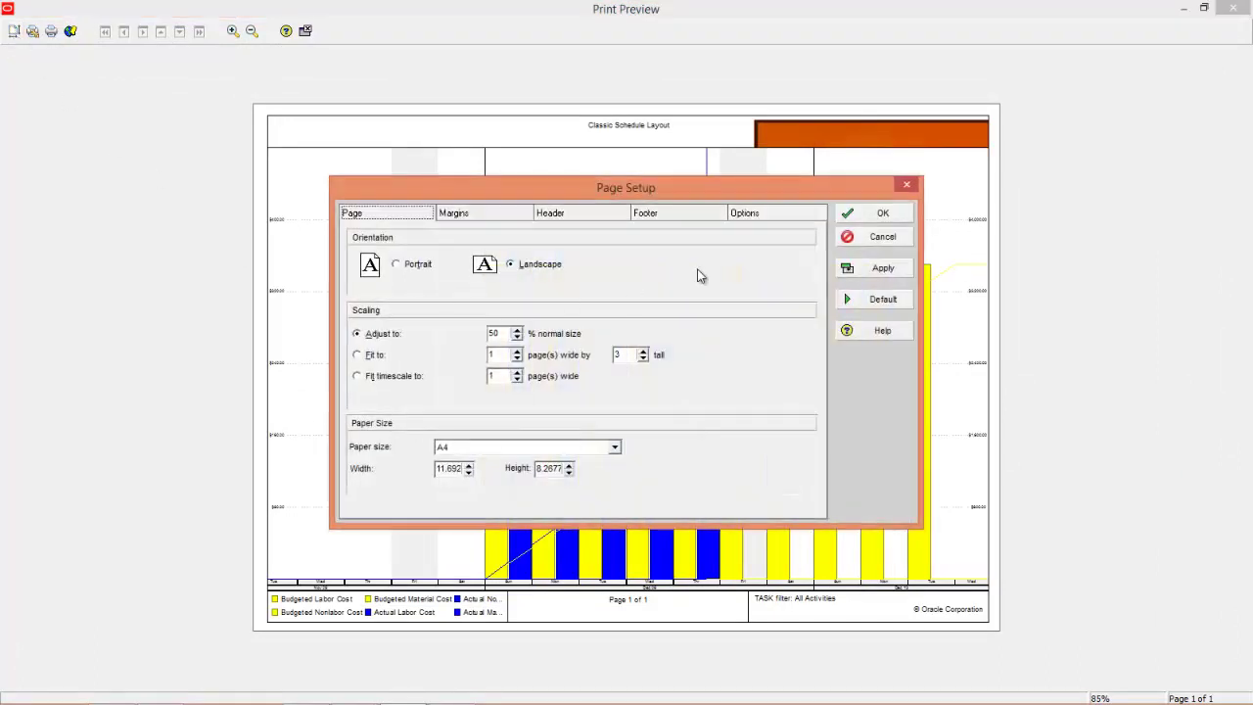
click(753, 215)
click(370, 391)
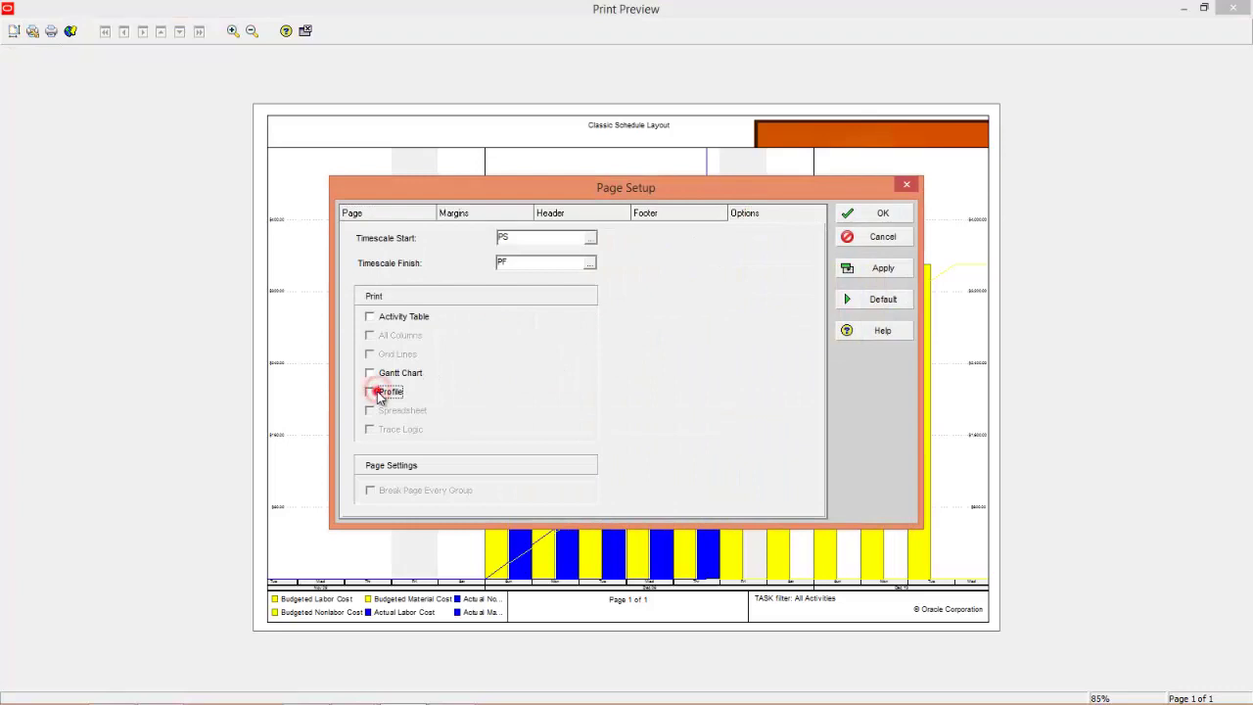
click(896, 269)
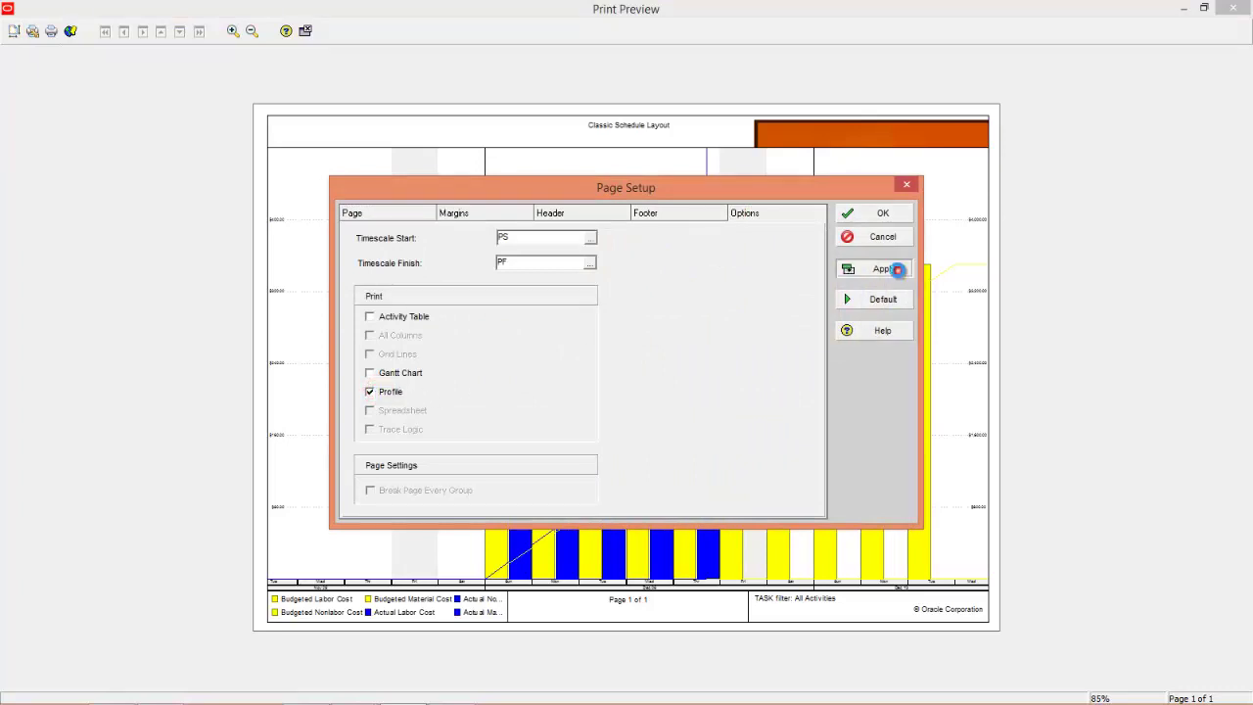
click(893, 212)
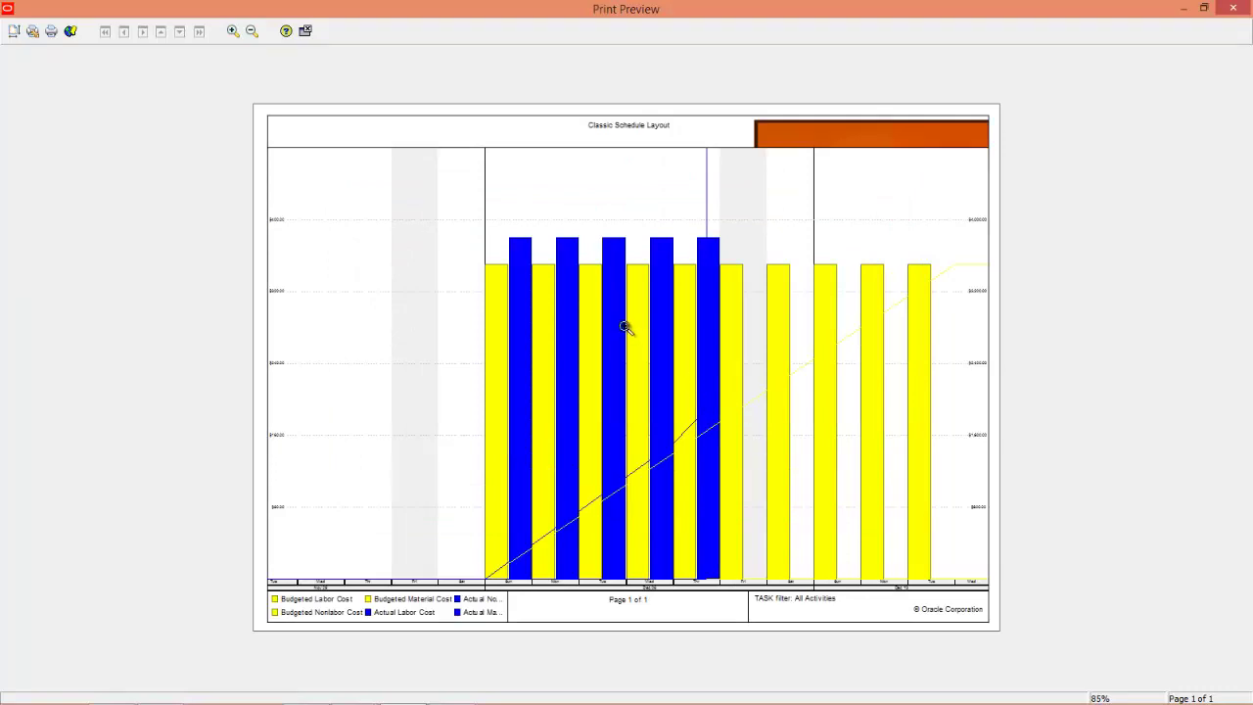
click(305, 31)
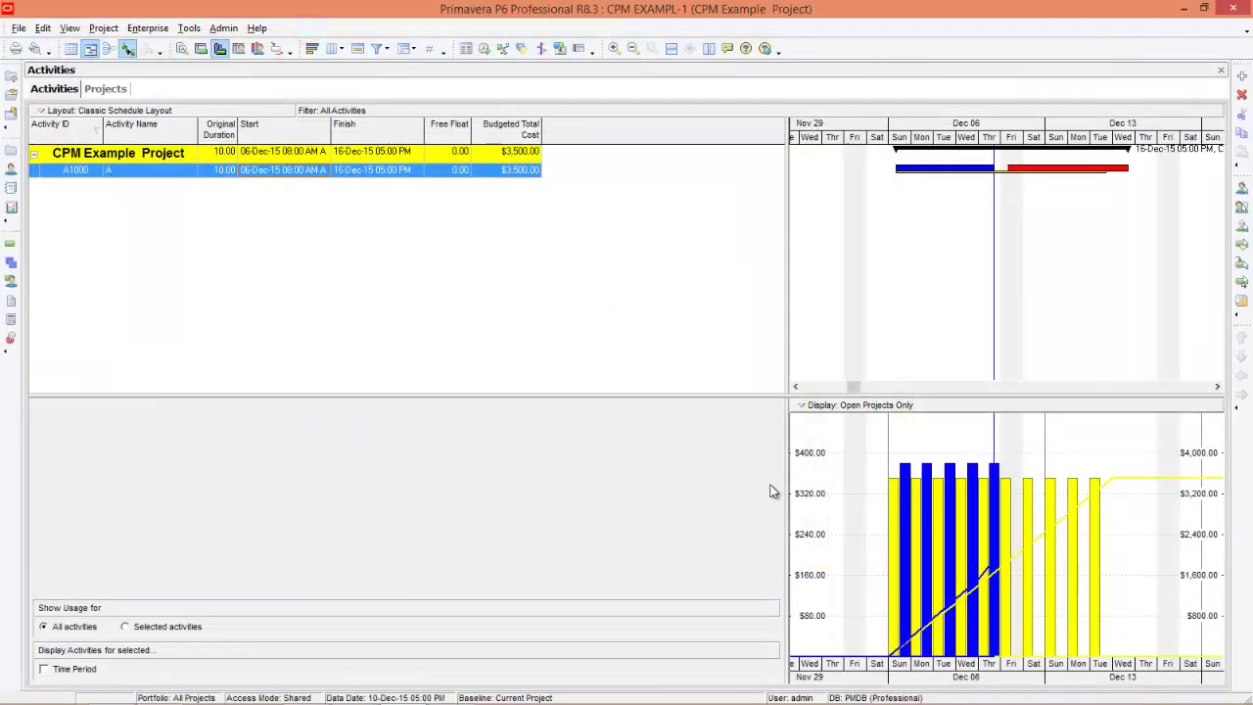